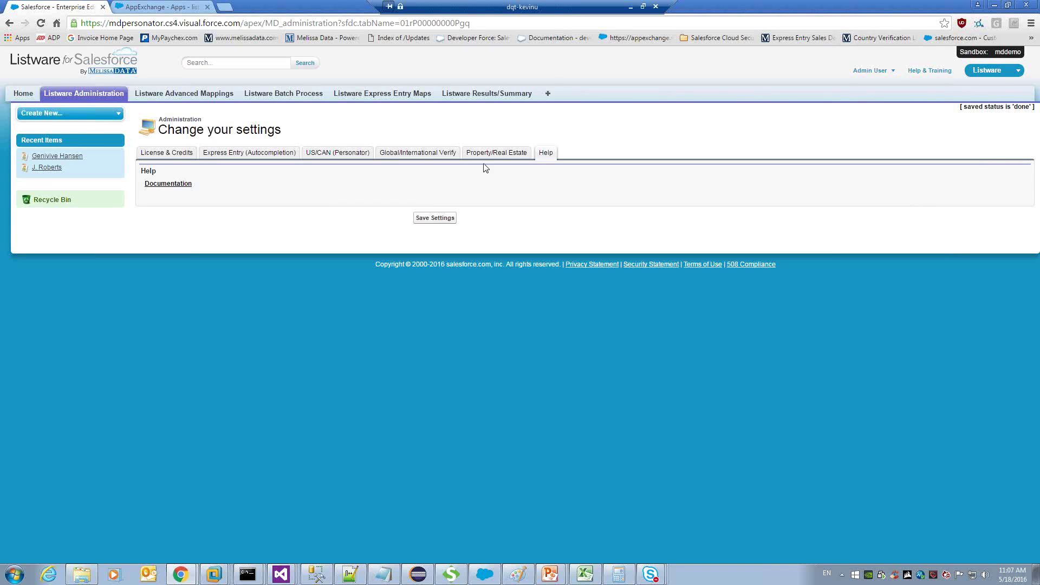
Switch from the Listware Help settings to the AppExchange listing for Listware.
left_click(162, 11)
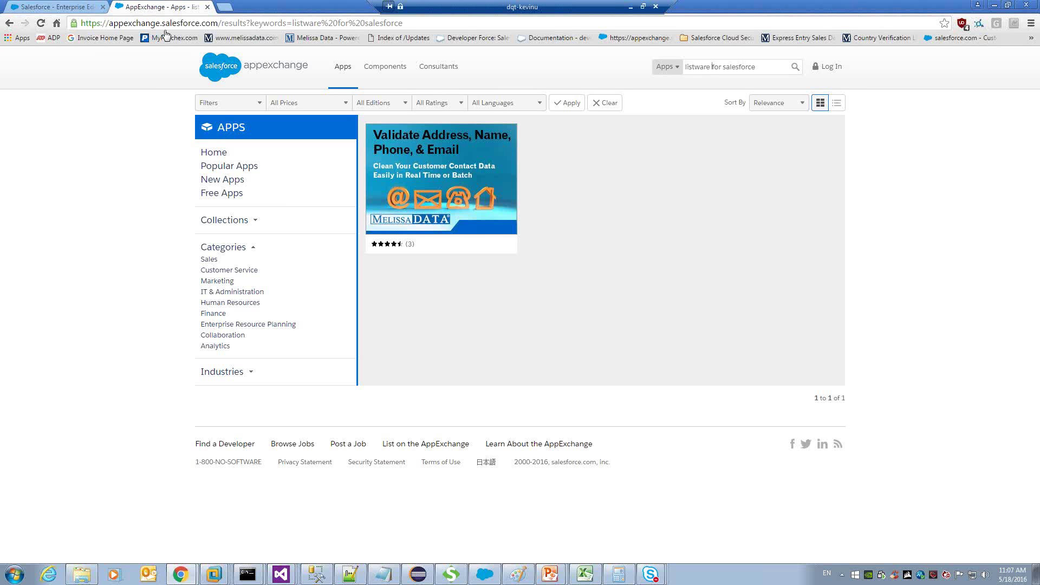
Back in Listware administration, review the Personator options: all Output Options checked, Geocoding at rooftop level.
mouse_move(466, 181)
left_click(82, 9)
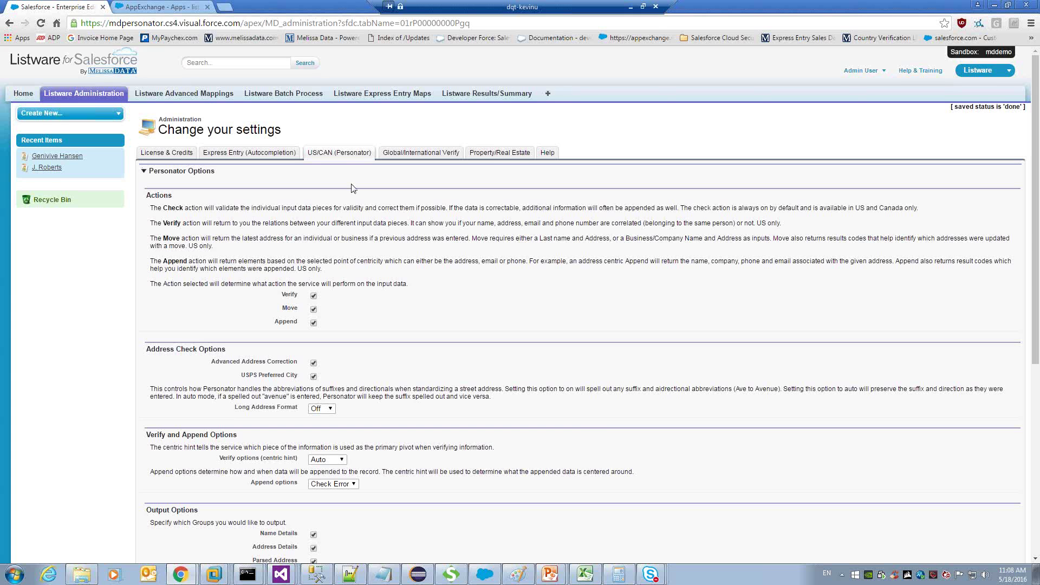
scroll(385, 275, "down", 1)
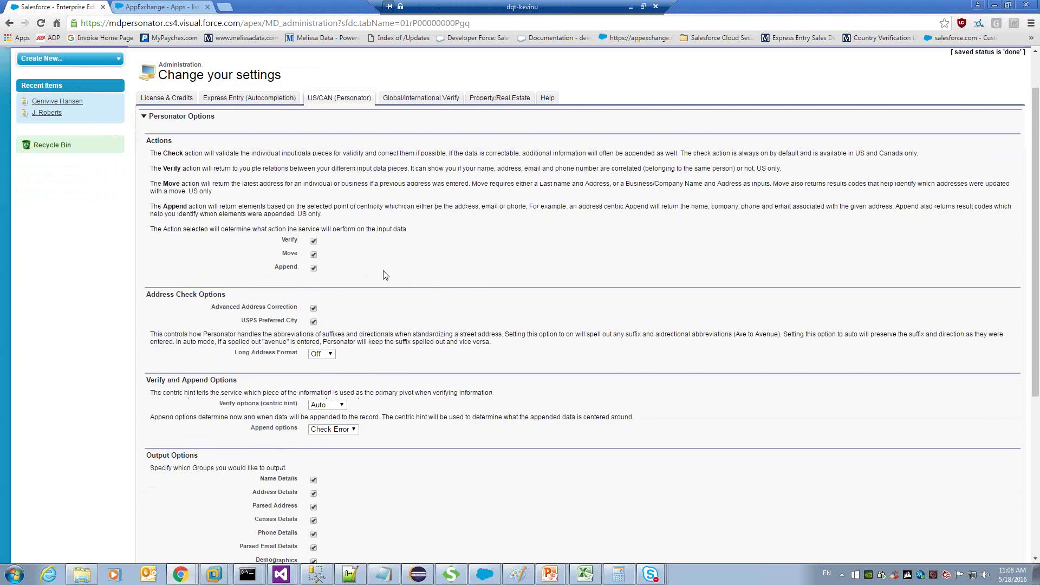
scroll(385, 275, "down", 1)
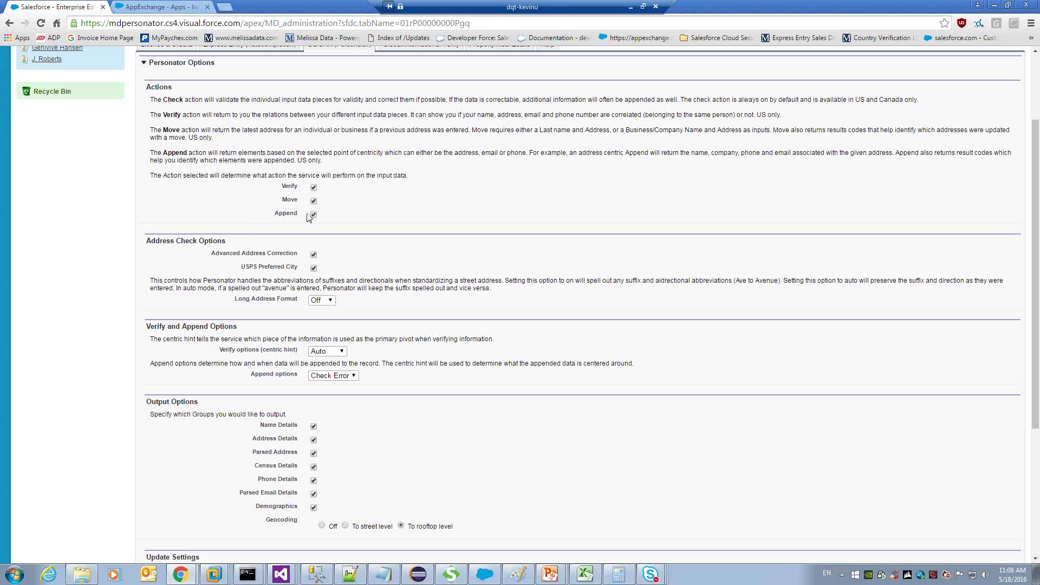
scroll(354, 324, "down", 1)
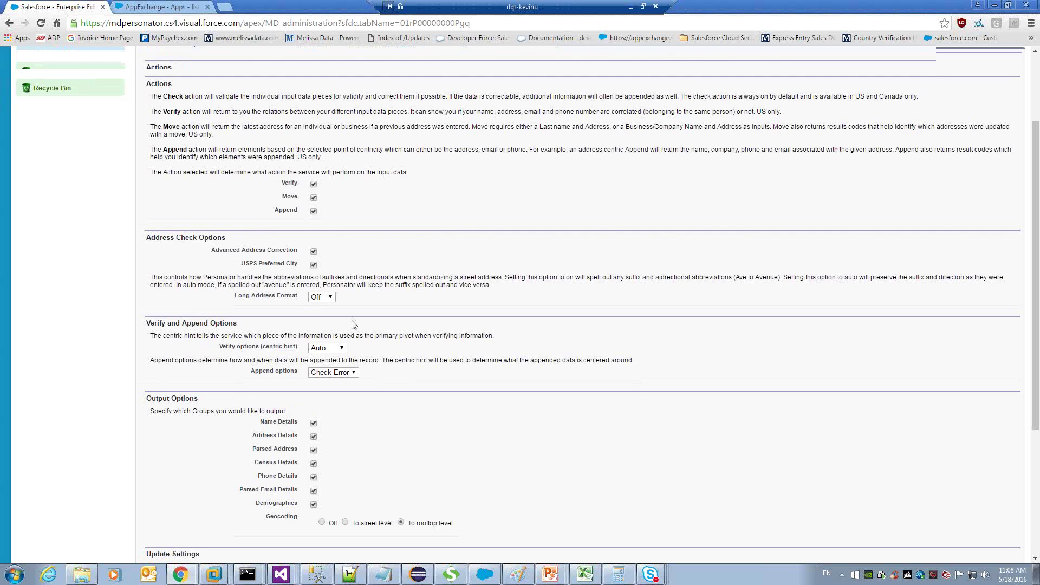
scroll(354, 325, "down", 1)
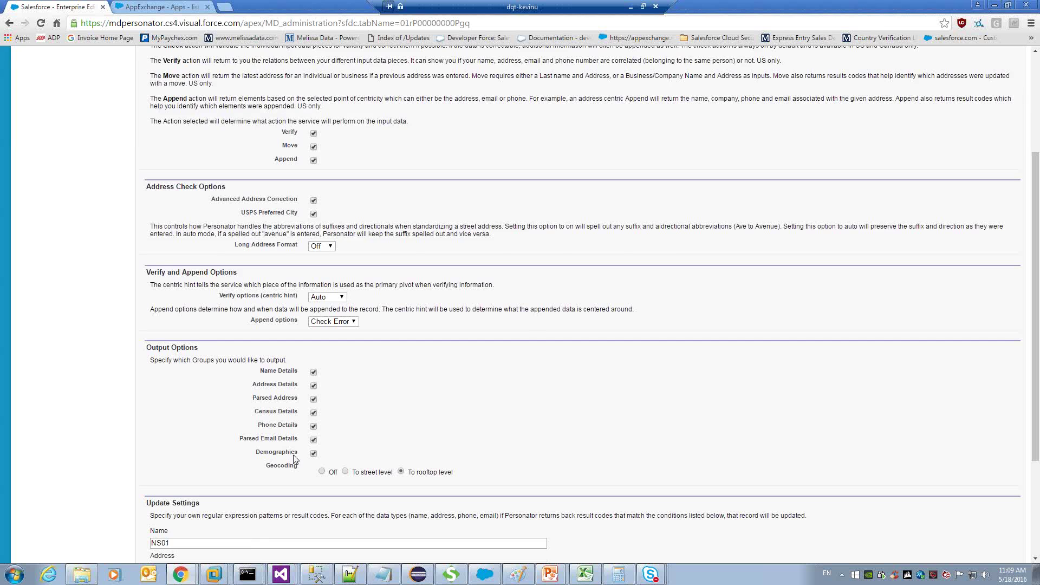
scroll(420, 305, "up", 3)
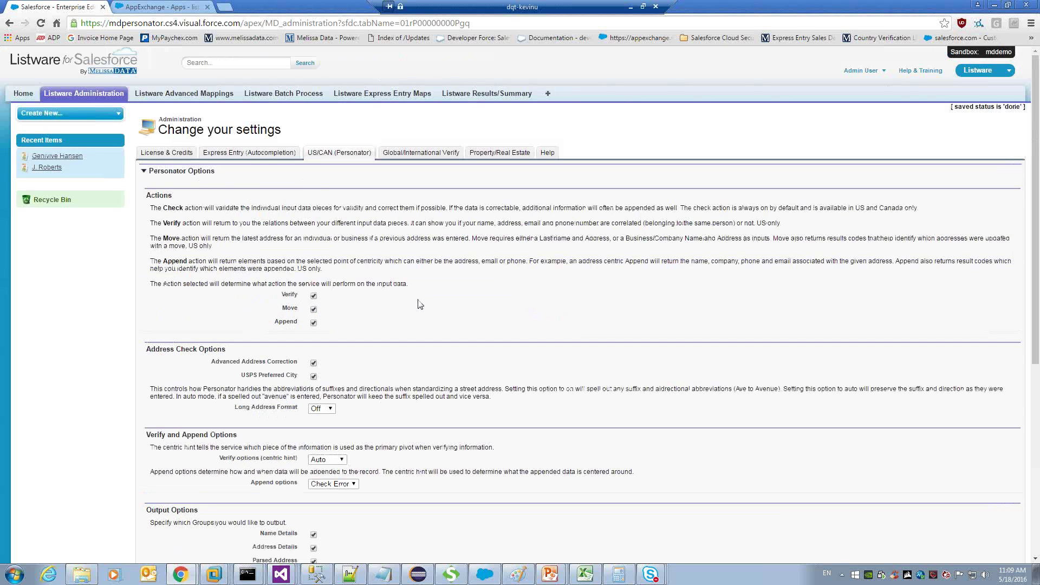
Open Listware Advanced Mappings and set Select Object Type to Contact.
left_click(202, 101)
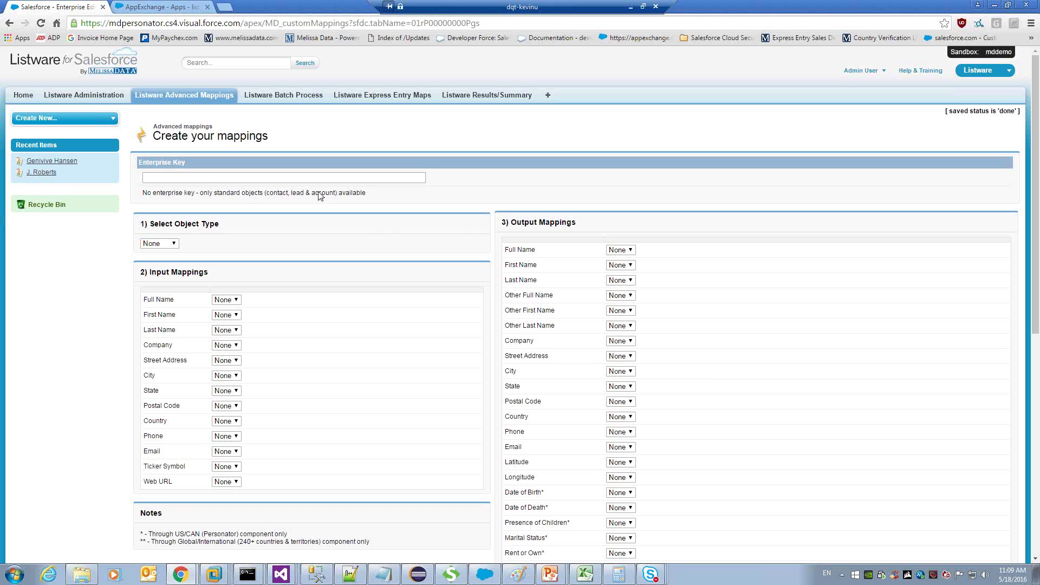
left_click(247, 182)
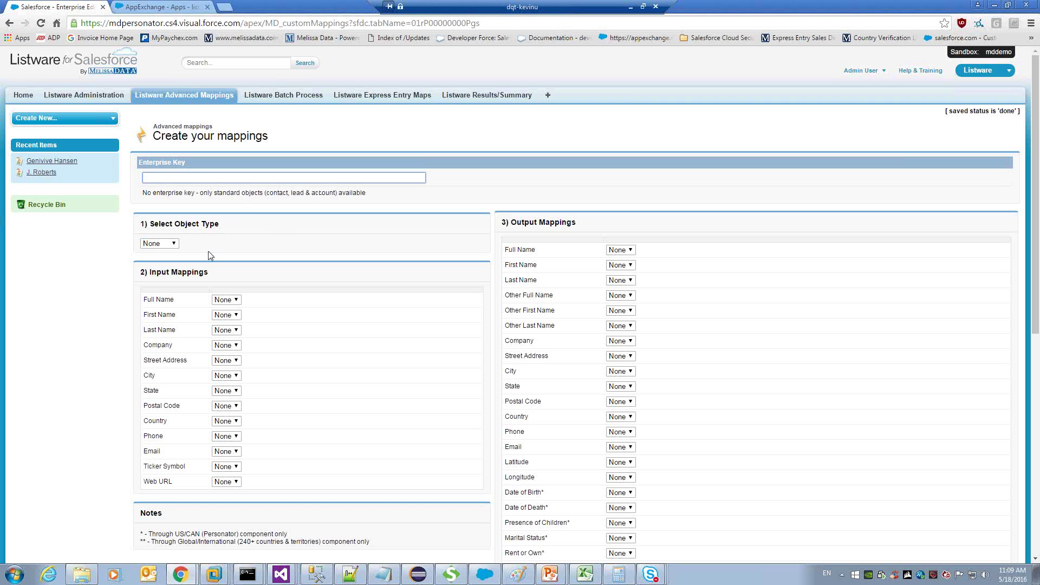
left_click(175, 244)
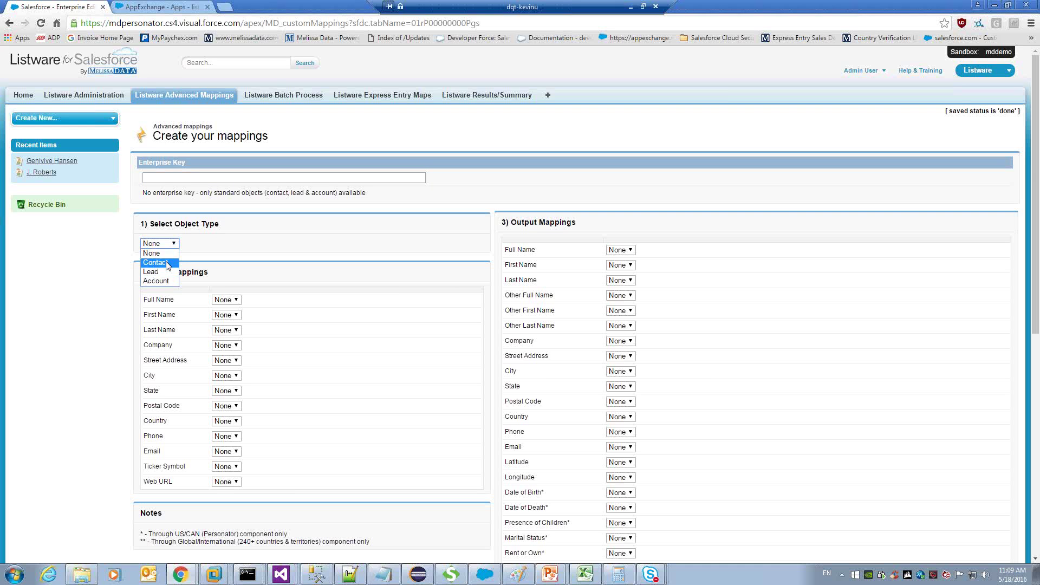
left_click(168, 265)
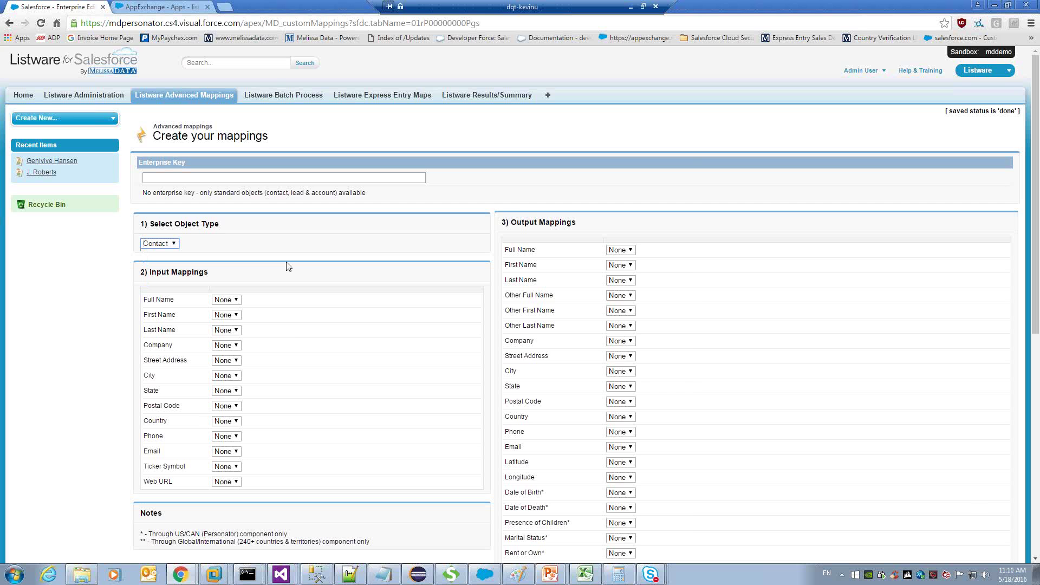
Review the Contact output mappings from Date of Death to Occupation, leaving Date of Birth unchanged.
scroll(288, 266, "down", 1)
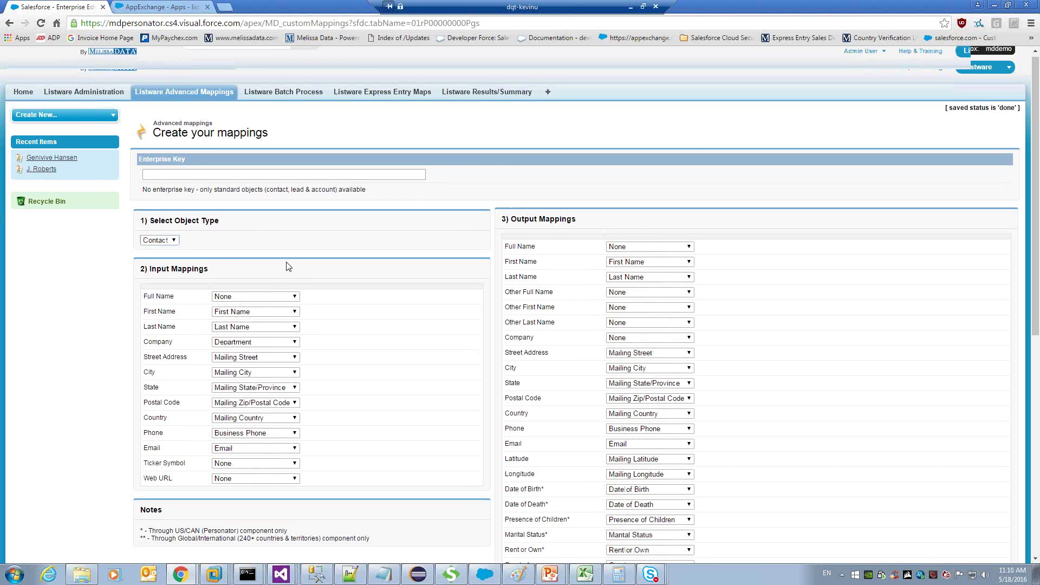
scroll(288, 266, "down", 1)
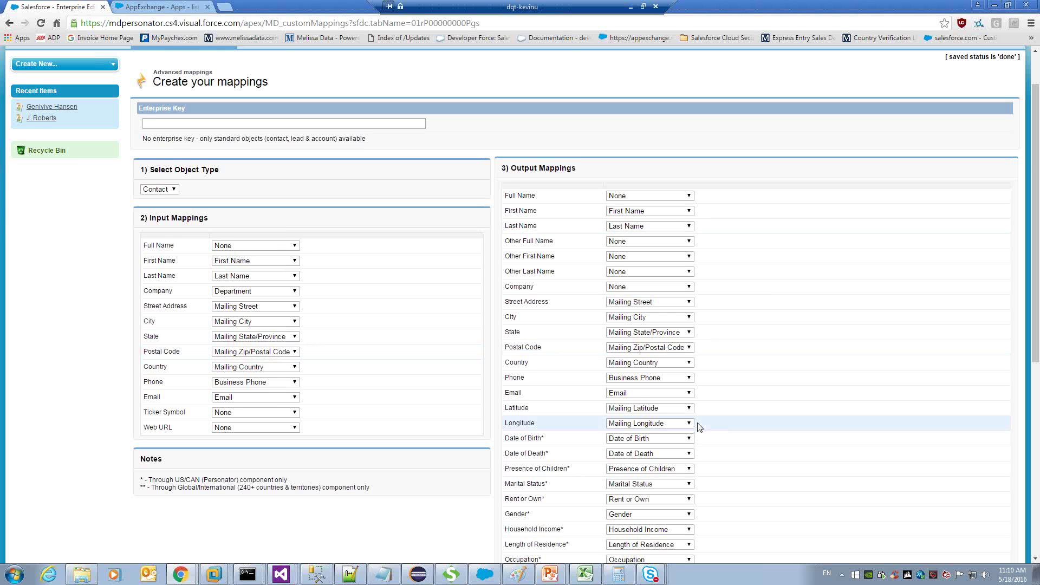
scroll(699, 428, "down", 1)
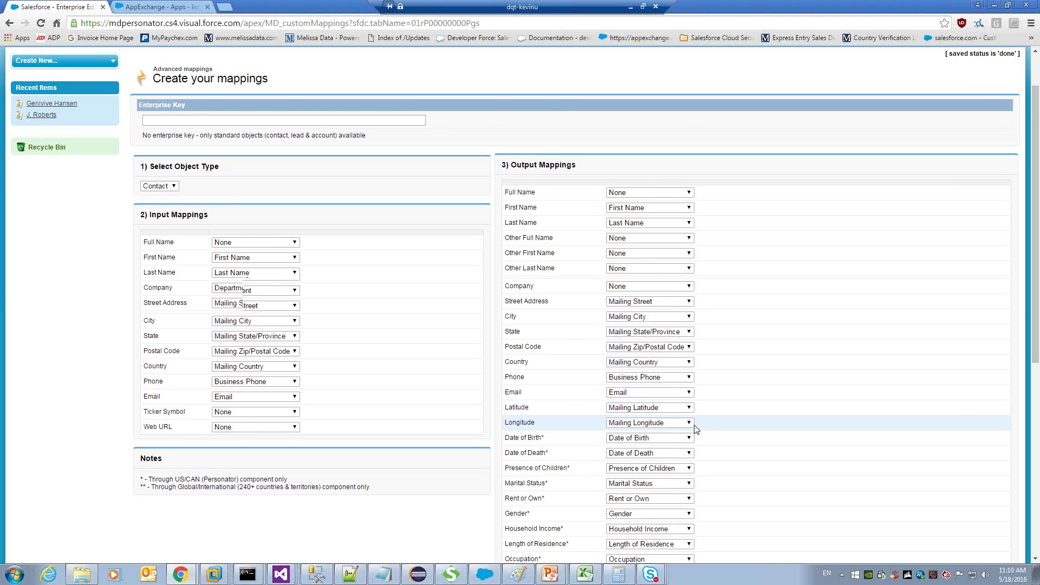
scroll(696, 429, "down", 1)
scroll(549, 370, "down", 1)
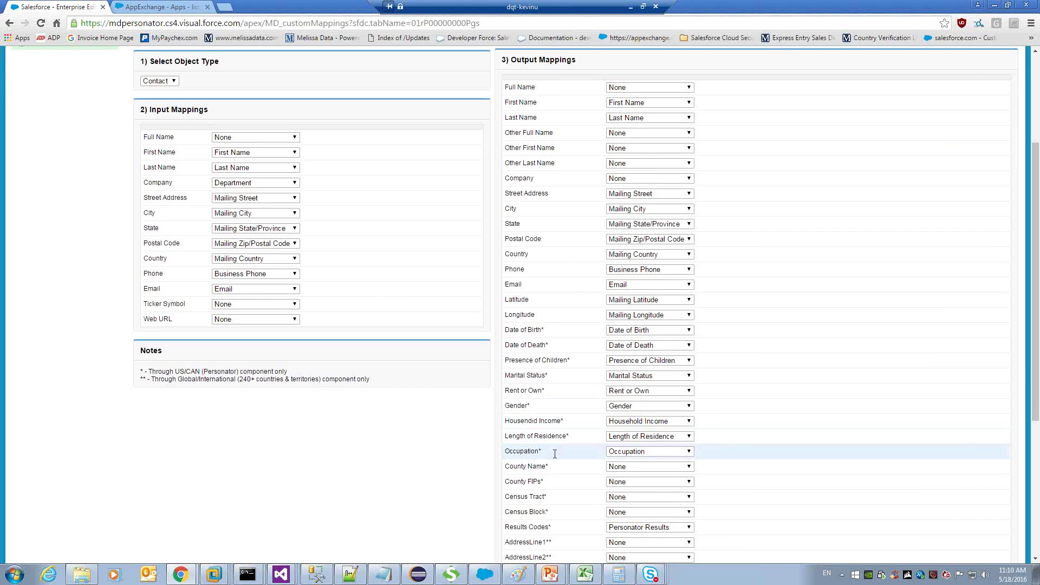
left_click_drag(555, 454, 538, 356)
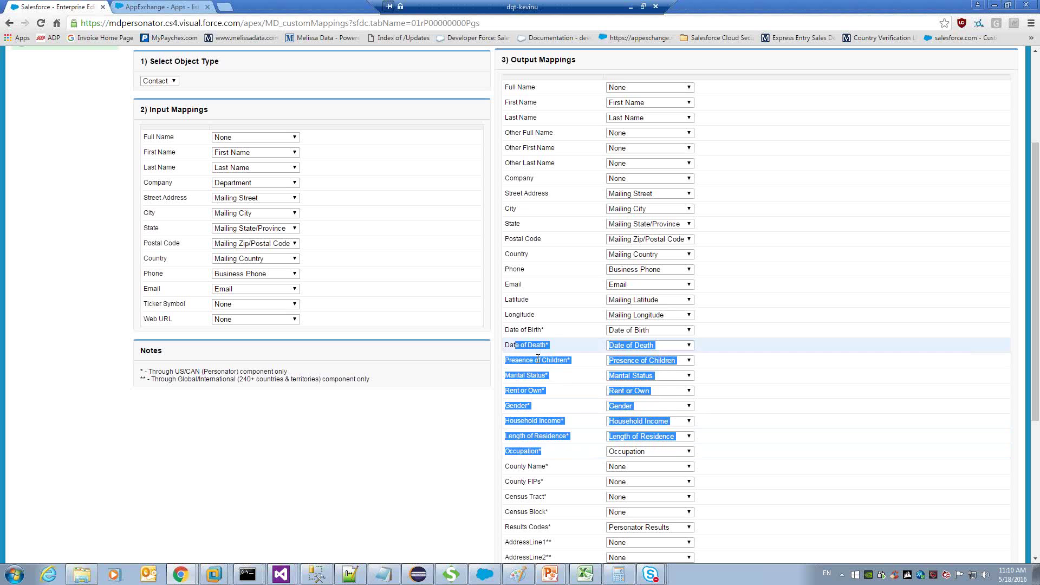
left_click(539, 362)
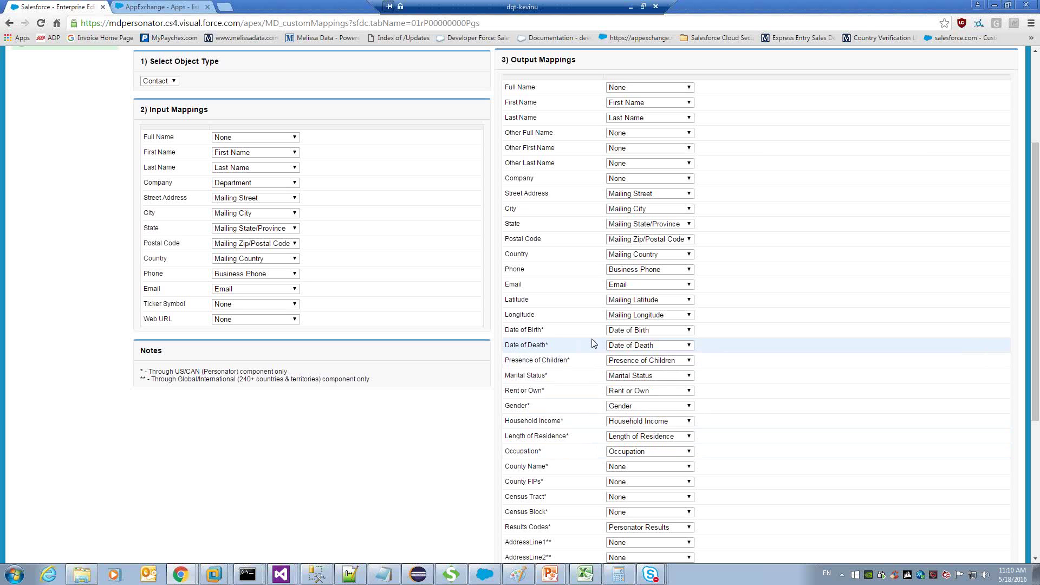
left_click(627, 333)
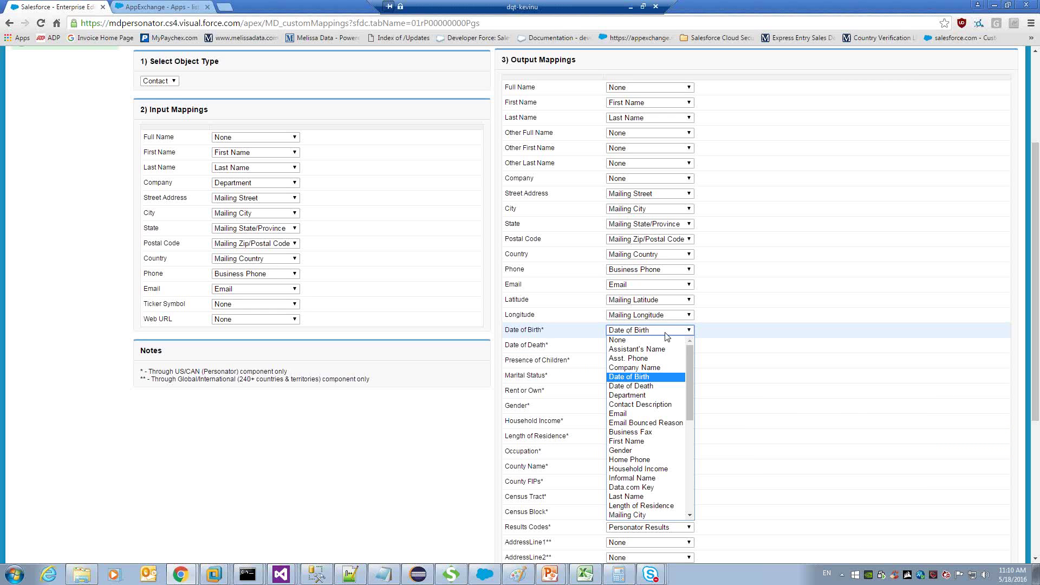
left_click(666, 333)
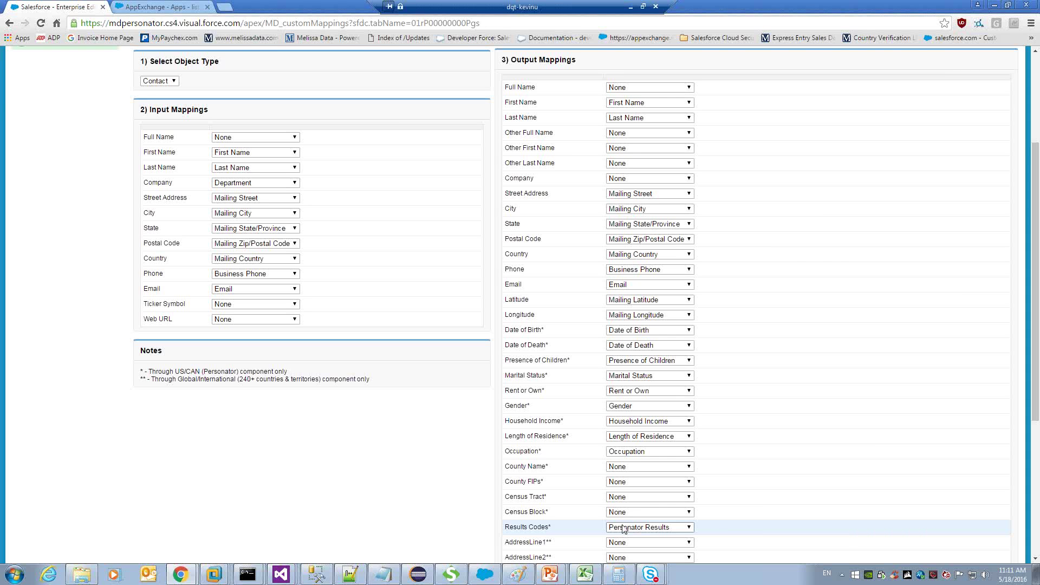
scroll(395, 333, "up", 3)
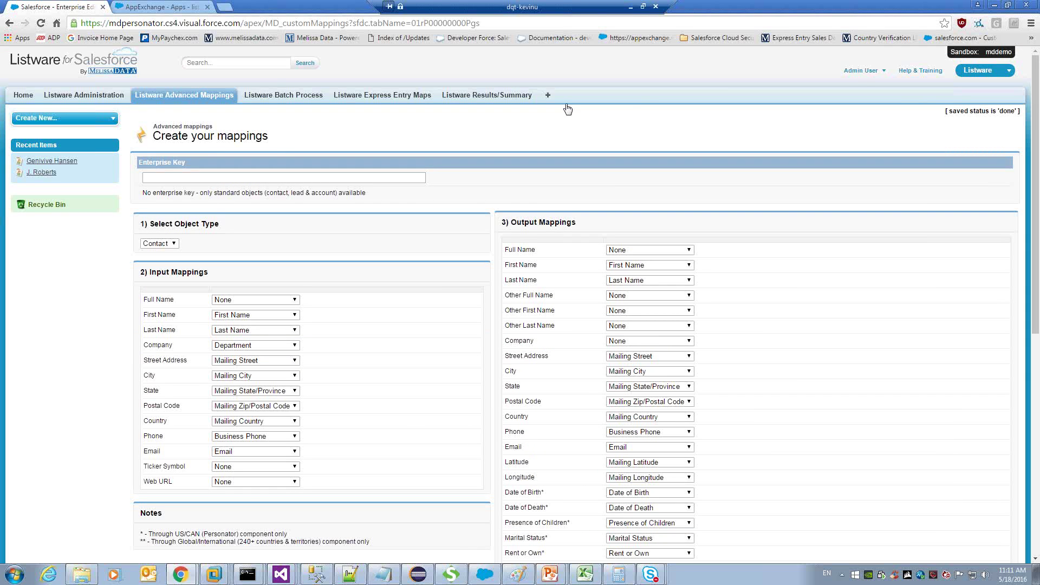
From Setup, open Customize > Contacts > Buttons, Links, and Actions.
left_click(858, 80)
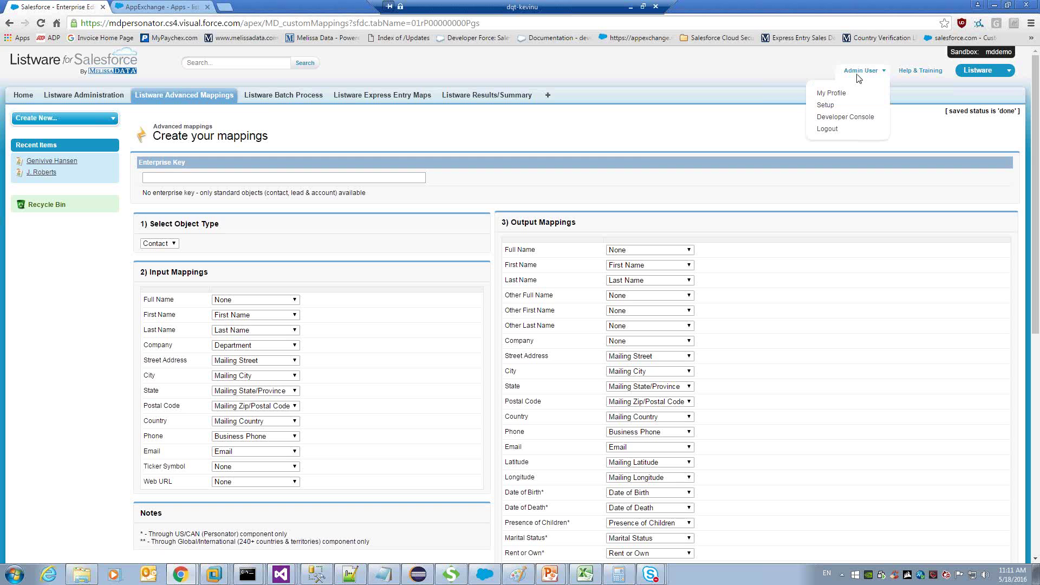
left_click(826, 104)
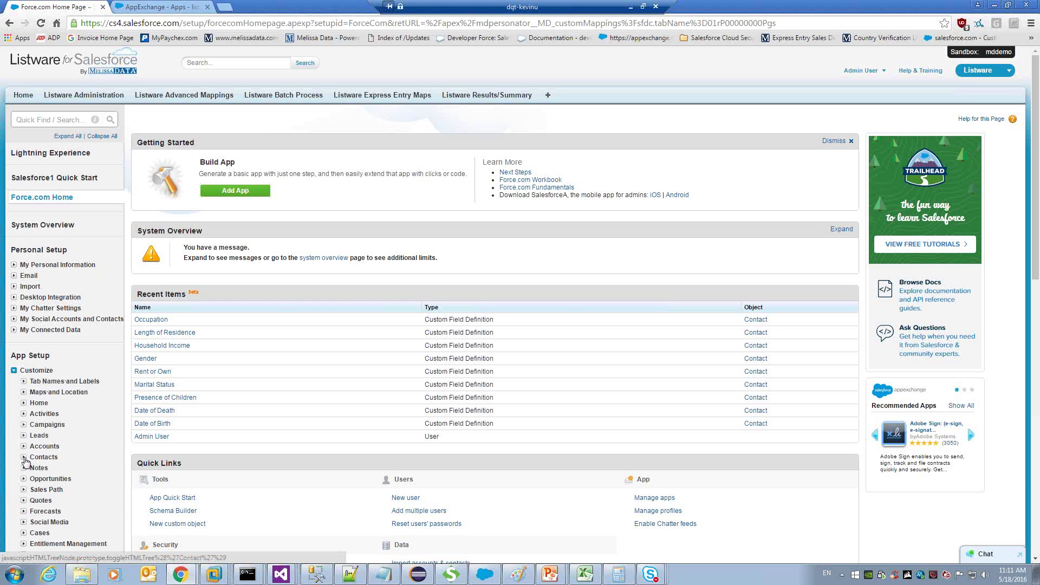
left_click(24, 457)
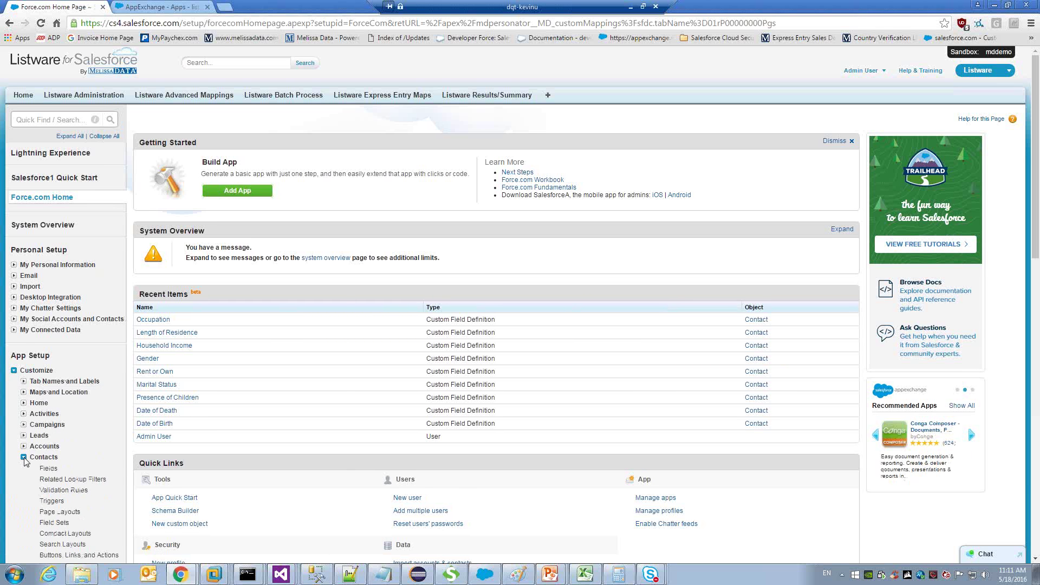
scroll(24, 462, "down", 2)
scroll(24, 461, "down", 1)
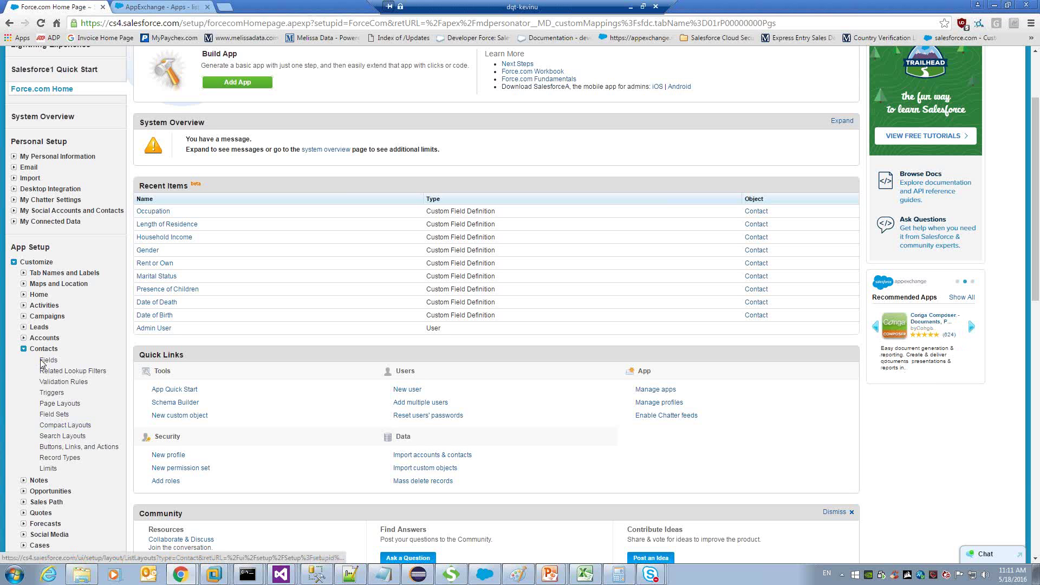
left_click(42, 361)
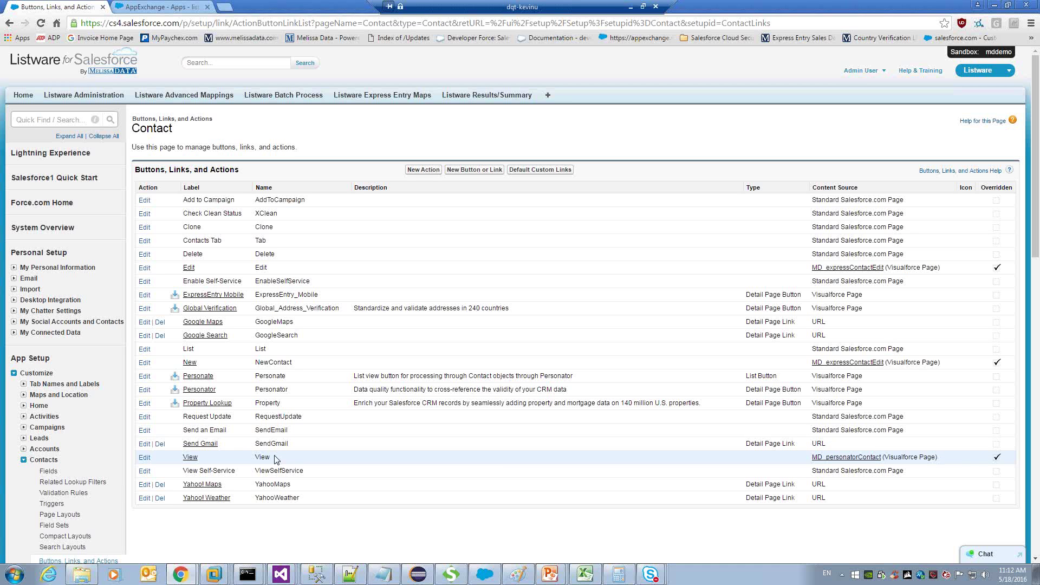
Start a new contact from the Contacts home and enter the contact's first and last name.
left_click(548, 96)
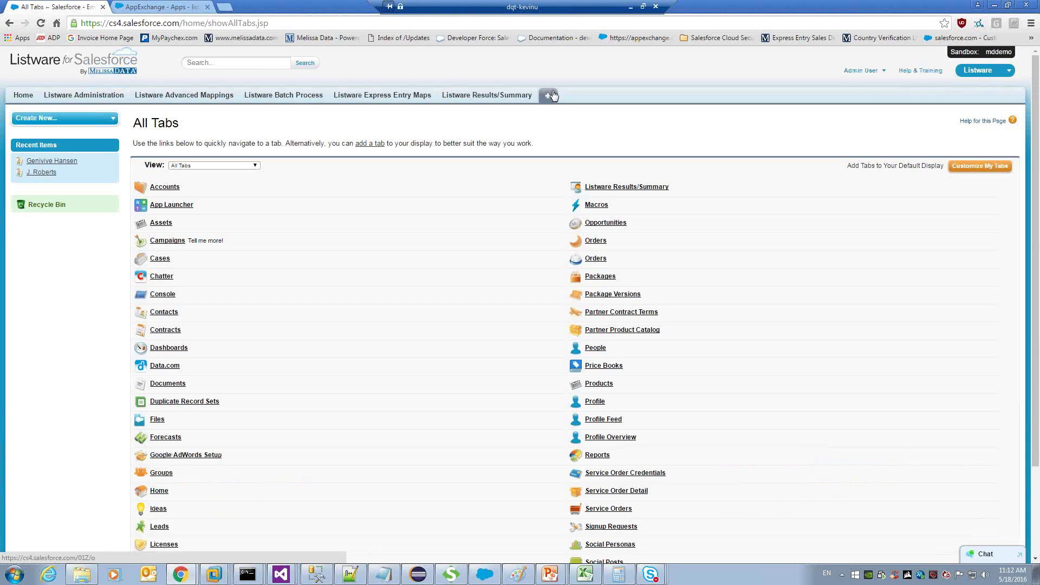
key("Return")
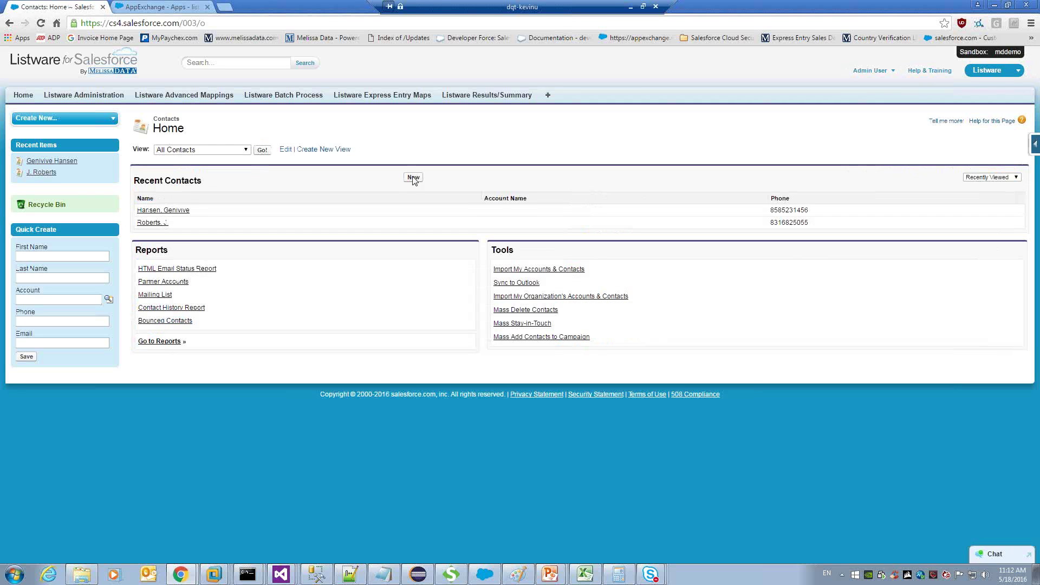
left_click(414, 179)
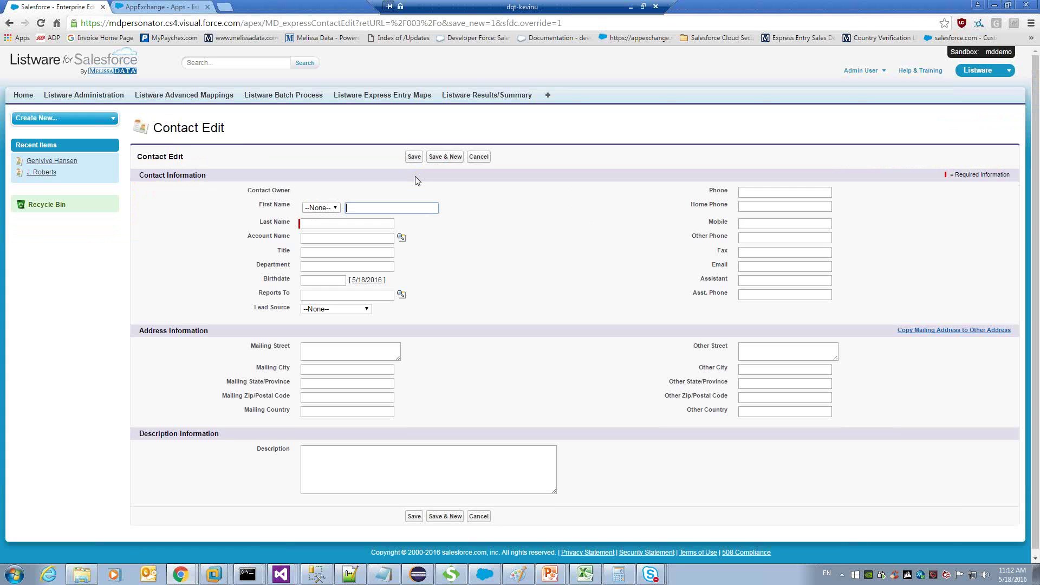
key("Tab")
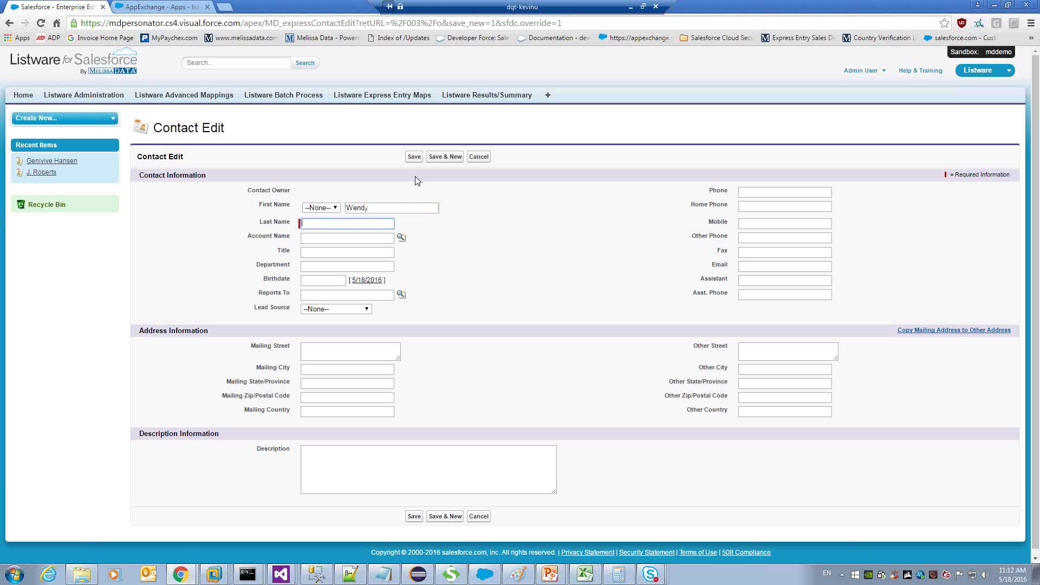
Enter the mailing street, accept the Columbus, OH address suggestion, and save the contact.
left_click(373, 351)
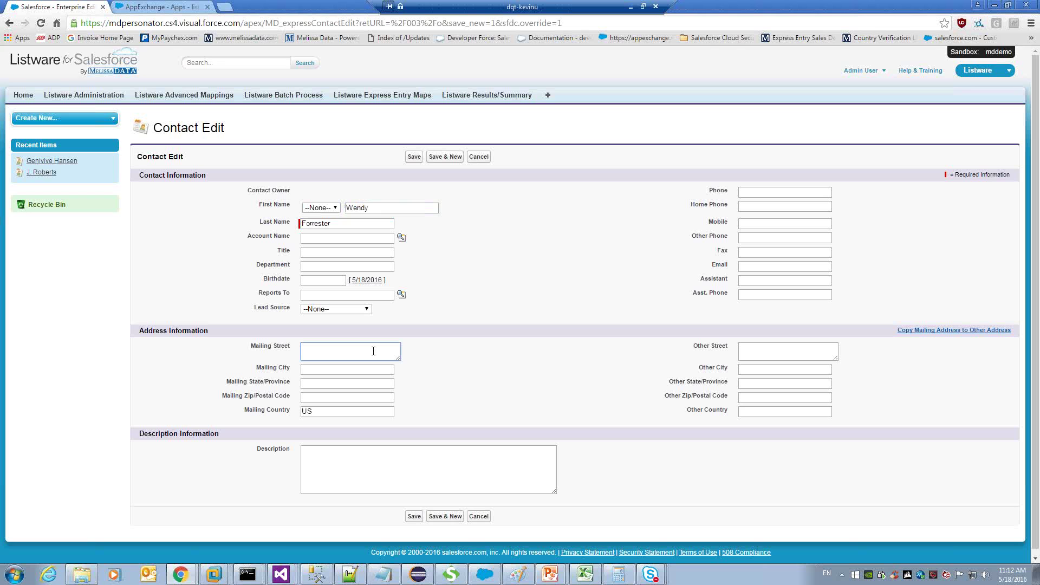
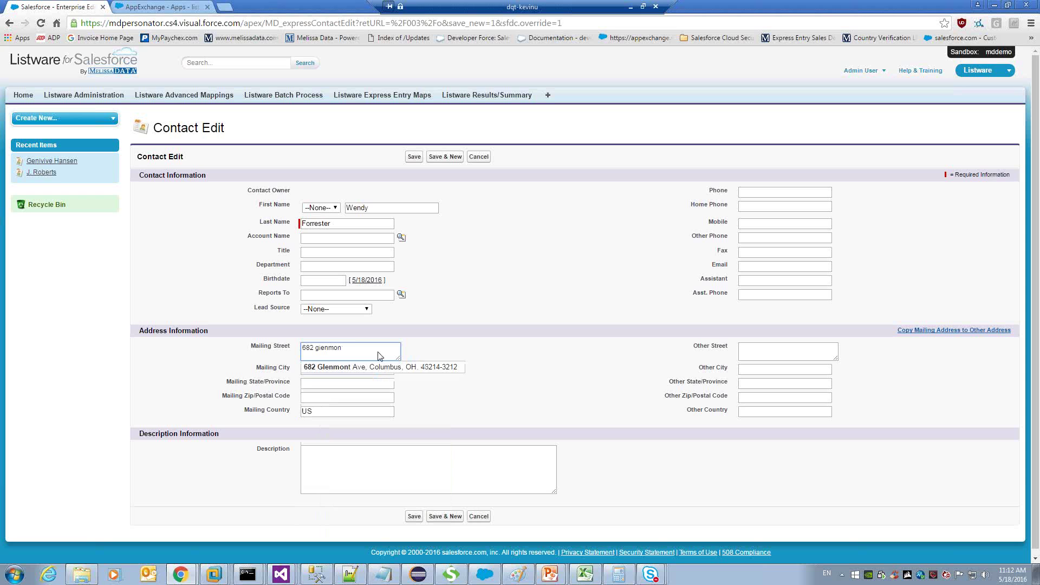
left_click(380, 365)
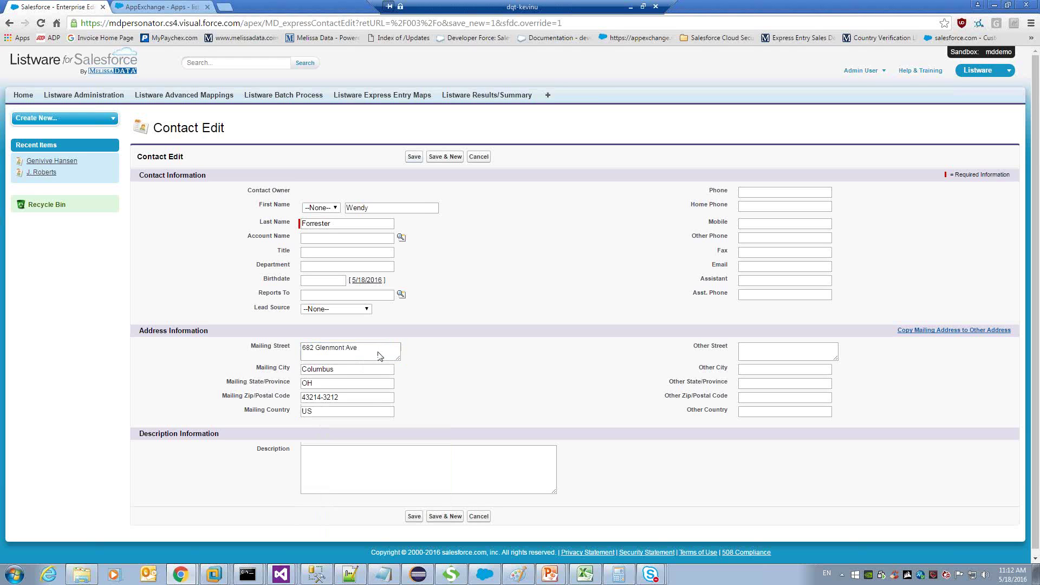
left_click(414, 156)
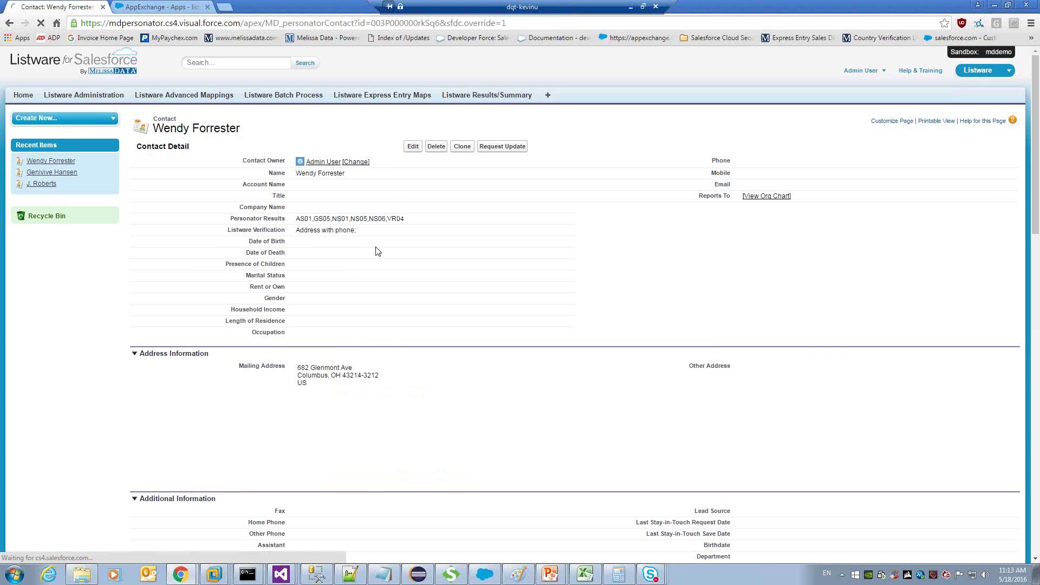
Scroll through the contact's Personator results (AS01,GS05,NS01,NS05,NS06,VR04) and back to the top.
scroll(390, 255, "down", 1)
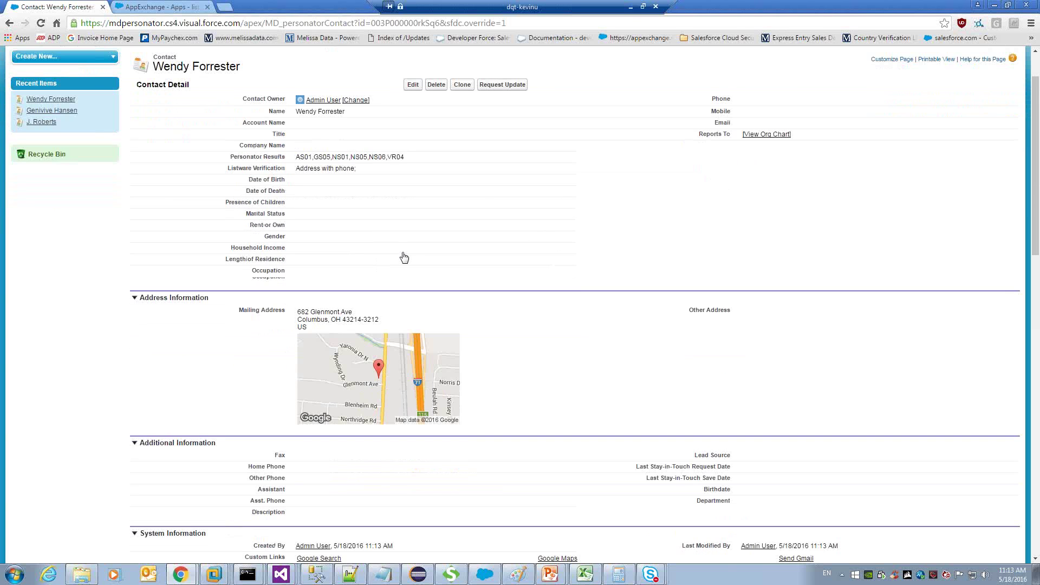
scroll(405, 258, "down", 3)
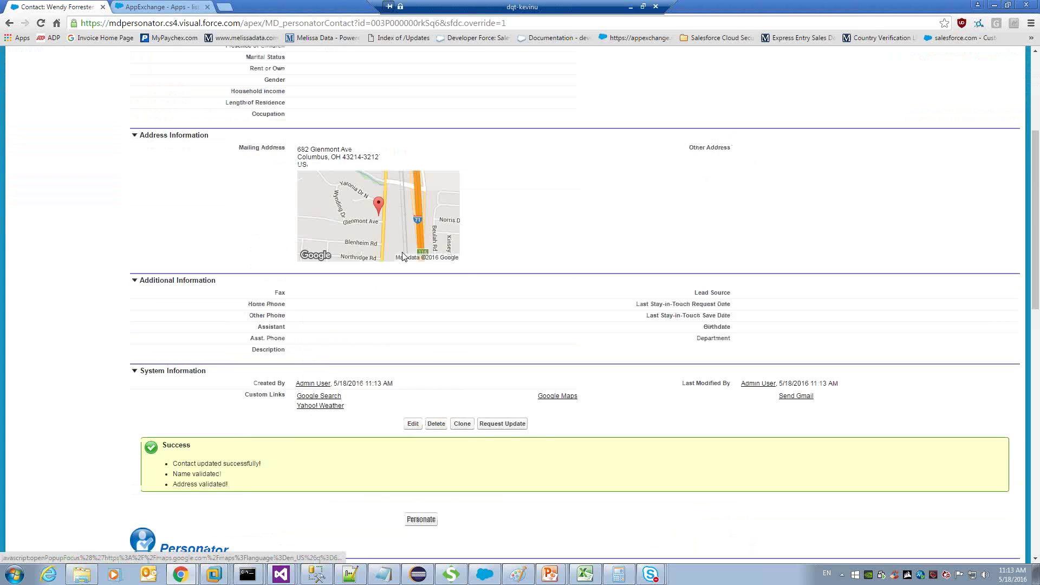
scroll(403, 256, "down", 3)
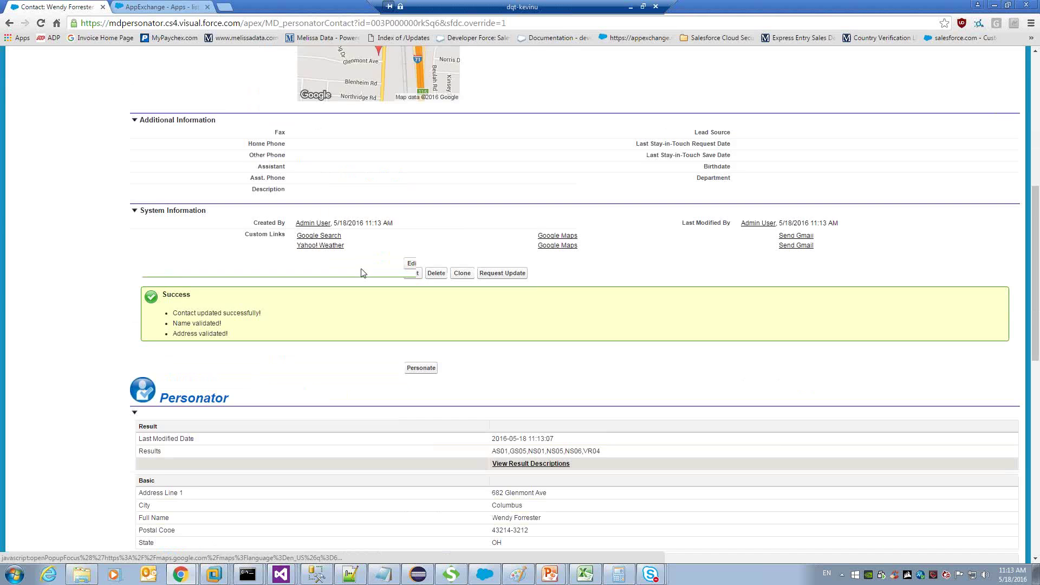
scroll(362, 270, "down", 4)
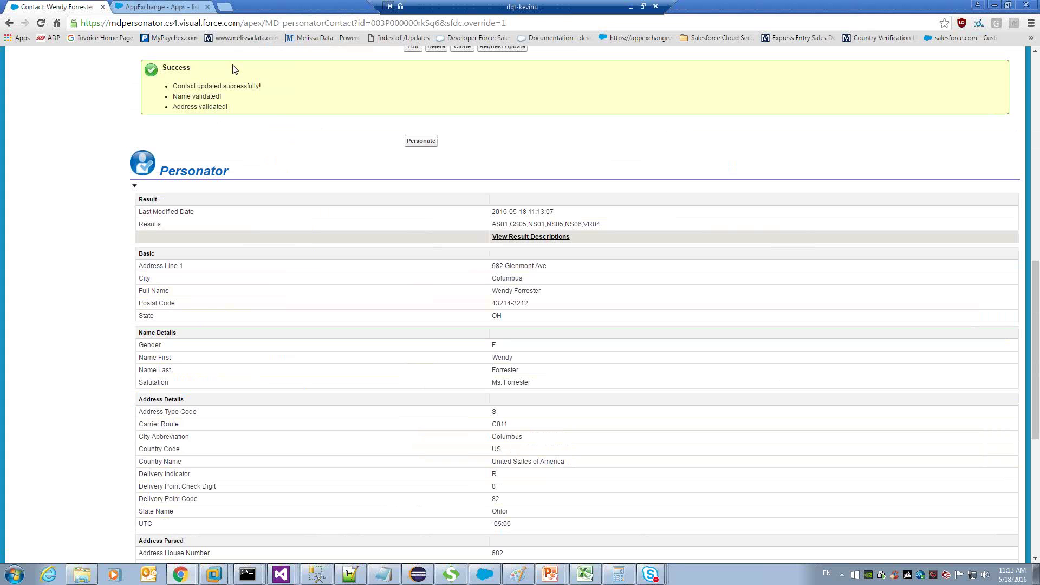
scroll(276, 124, "down", 1)
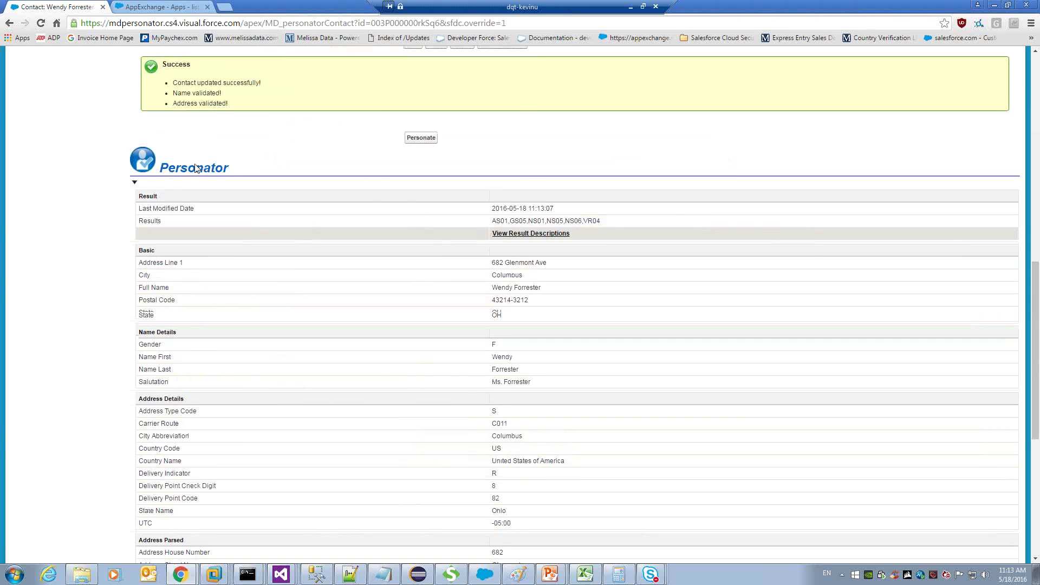
scroll(184, 179, "down", 2)
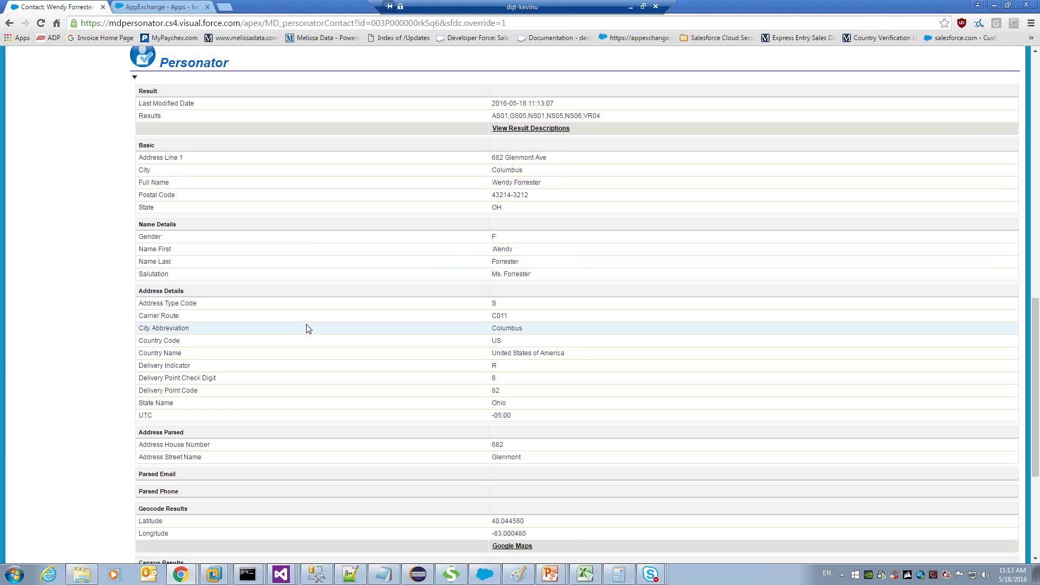
scroll(308, 328, "down", 1)
scroll(298, 323, "down", 1)
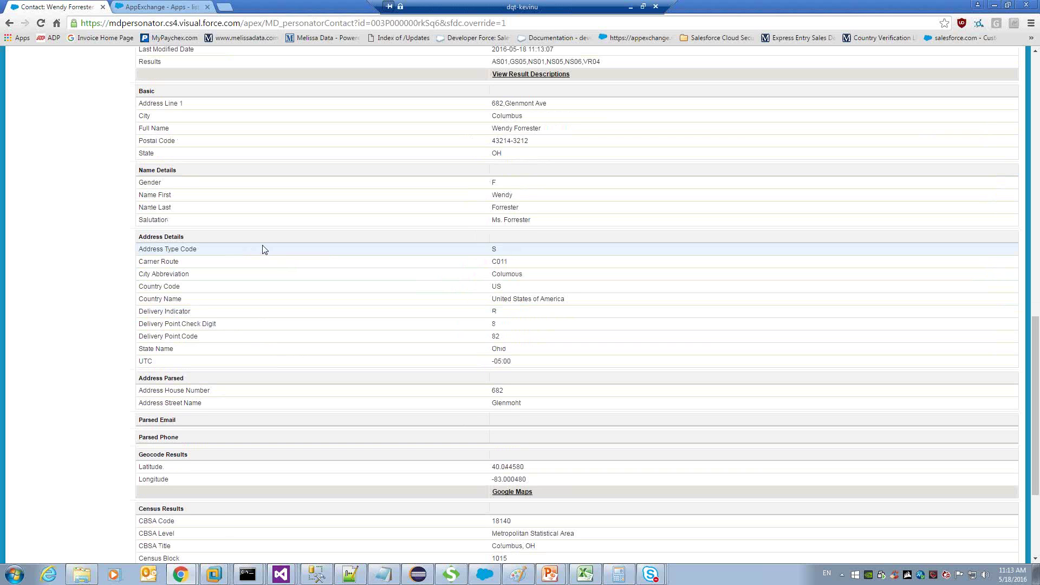
scroll(263, 249, "down", 1)
scroll(262, 250, "down", 3)
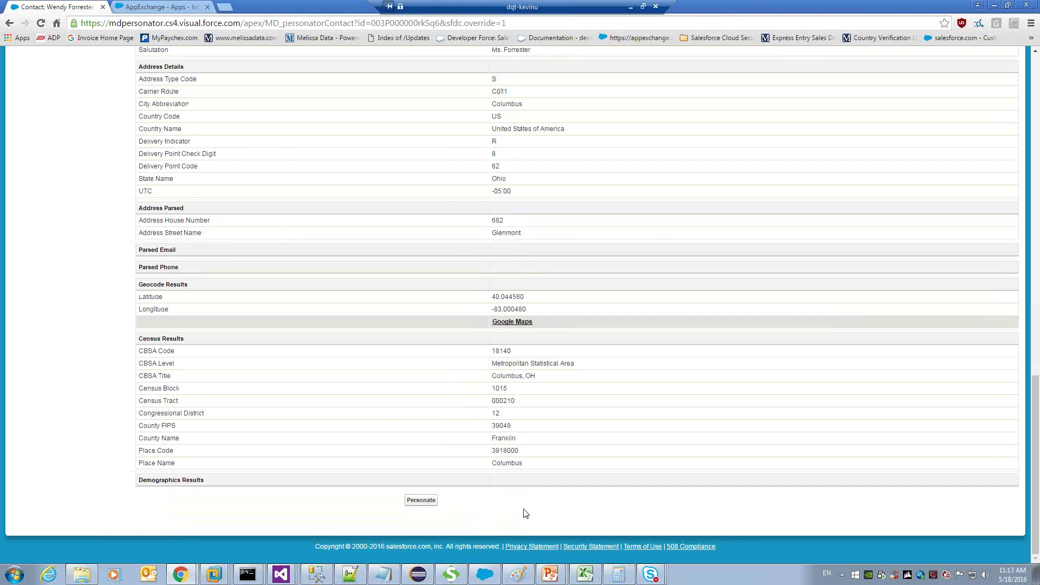
scroll(525, 513, "up", 1)
scroll(526, 513, "up", 4)
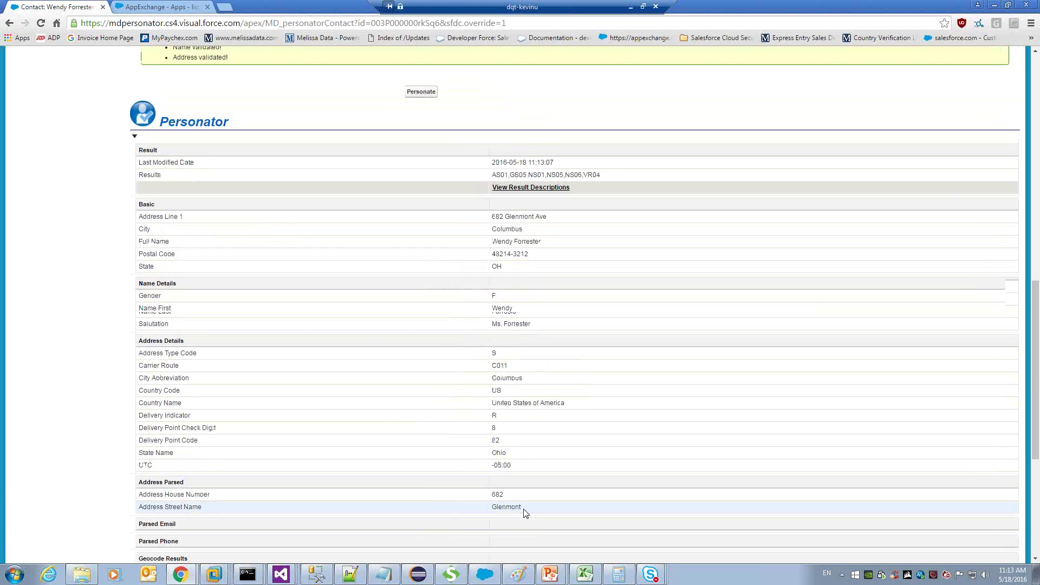
scroll(525, 513, "up", 2)
scroll(525, 514, "up", 5)
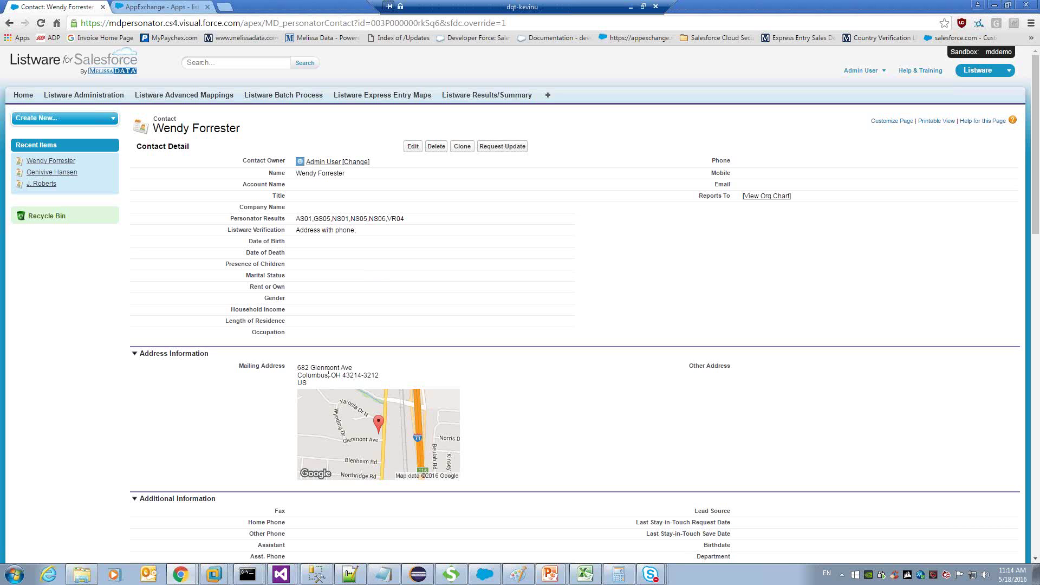
Start another new contact with the same first and last name.
left_click(413, 146)
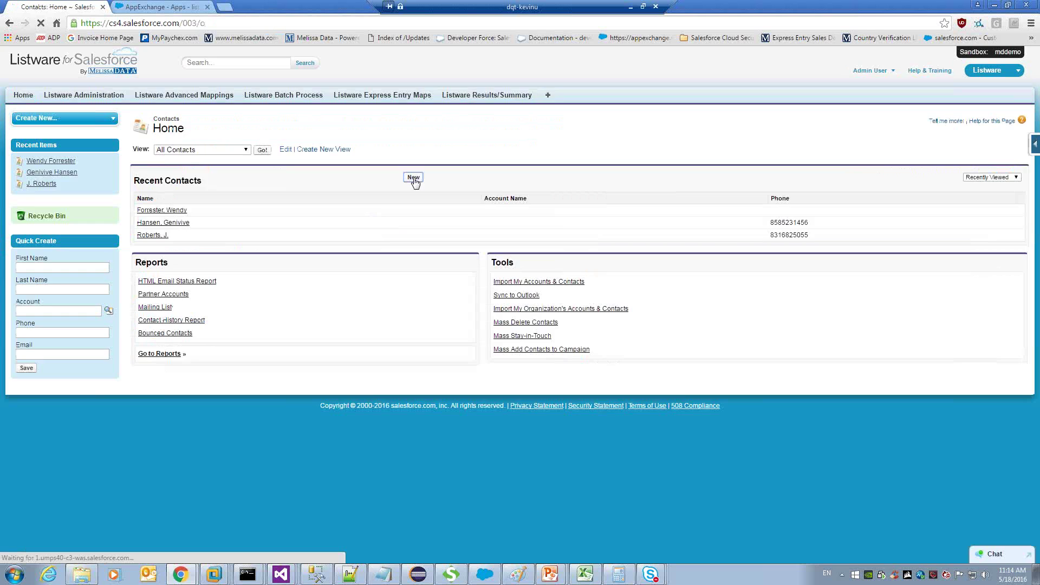
left_click(414, 179)
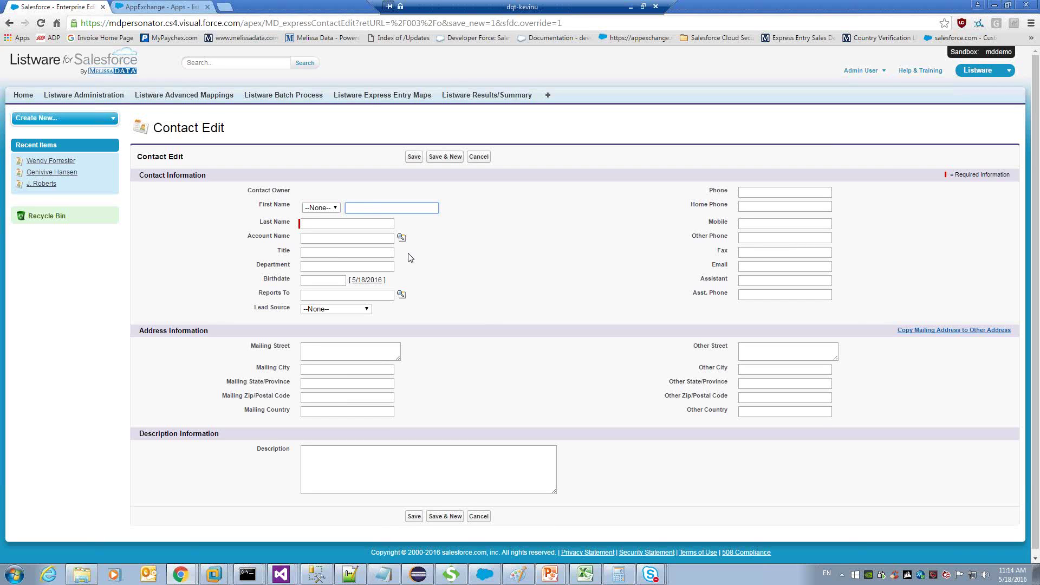
key("Tab")
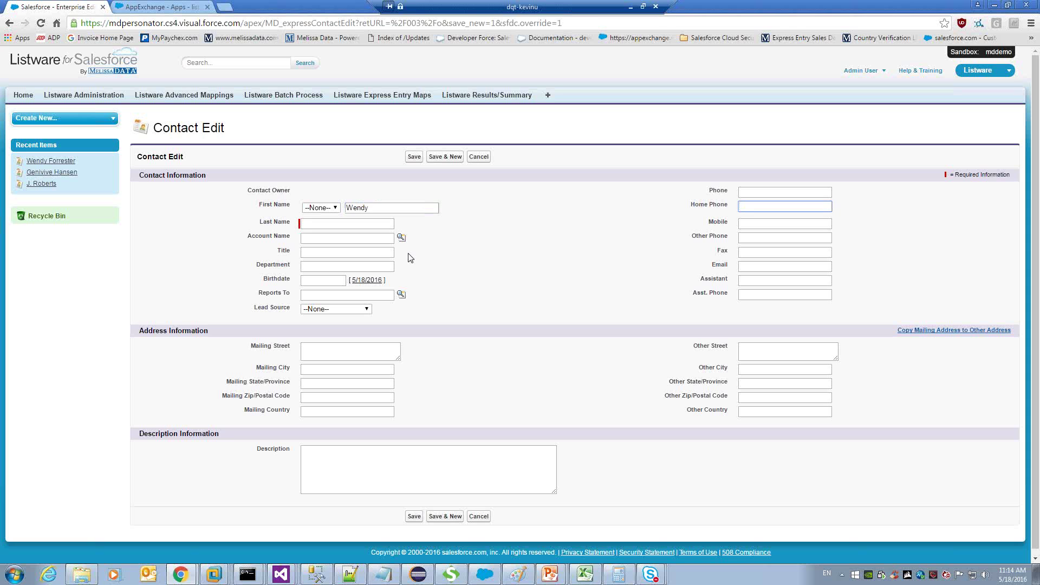
key("Tab")
key("Tab")
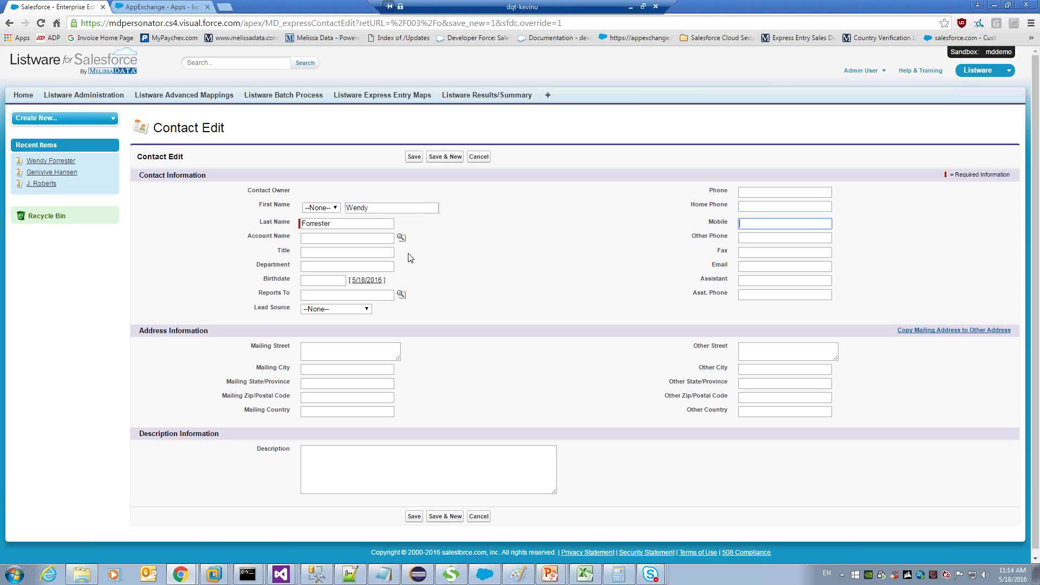
Enter the mailing street, accept the Solana Beach address suggestion, and save the contact.
key("Tab")
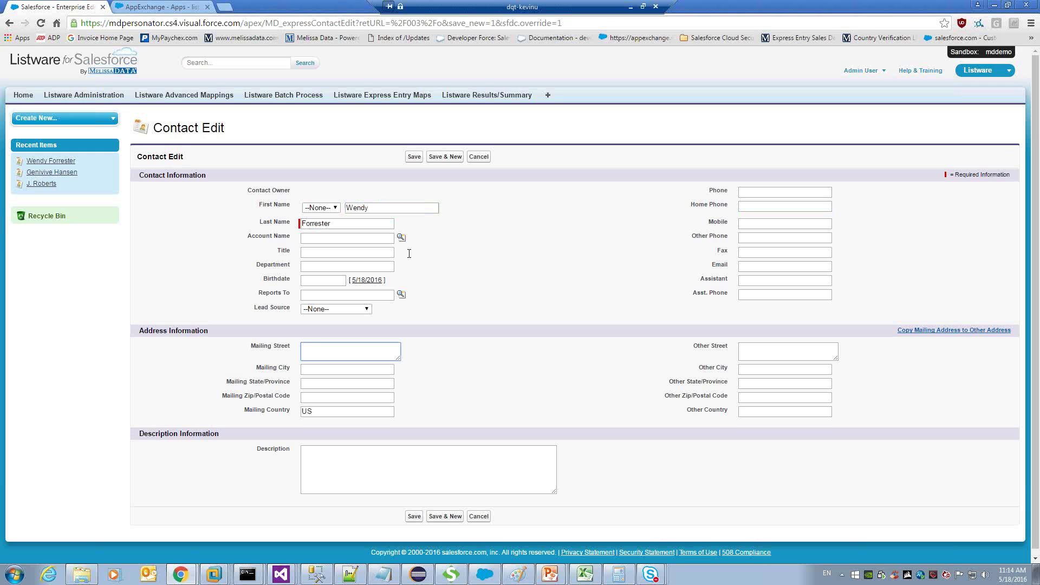
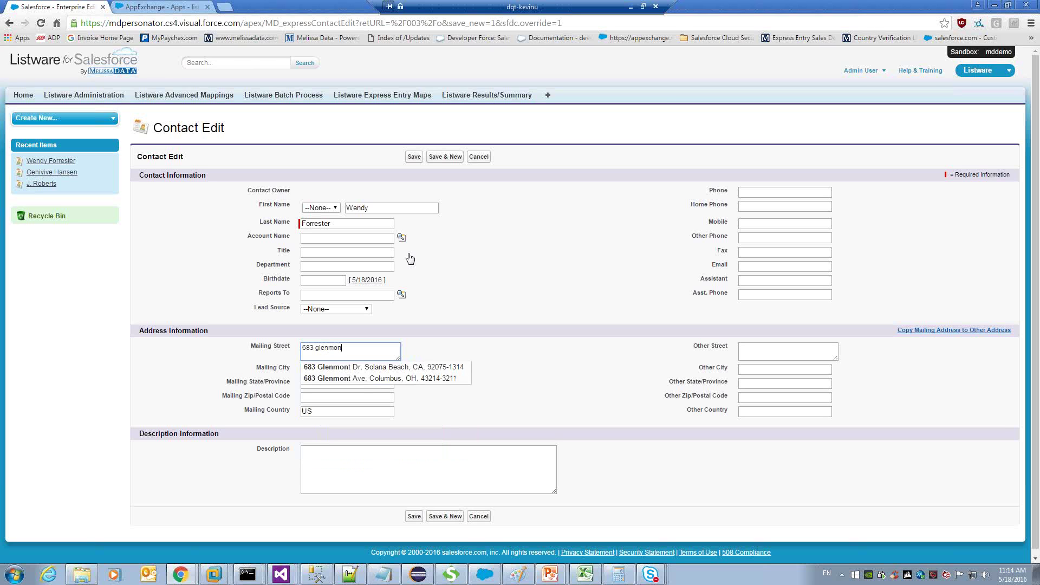
key("Down")
key("Return")
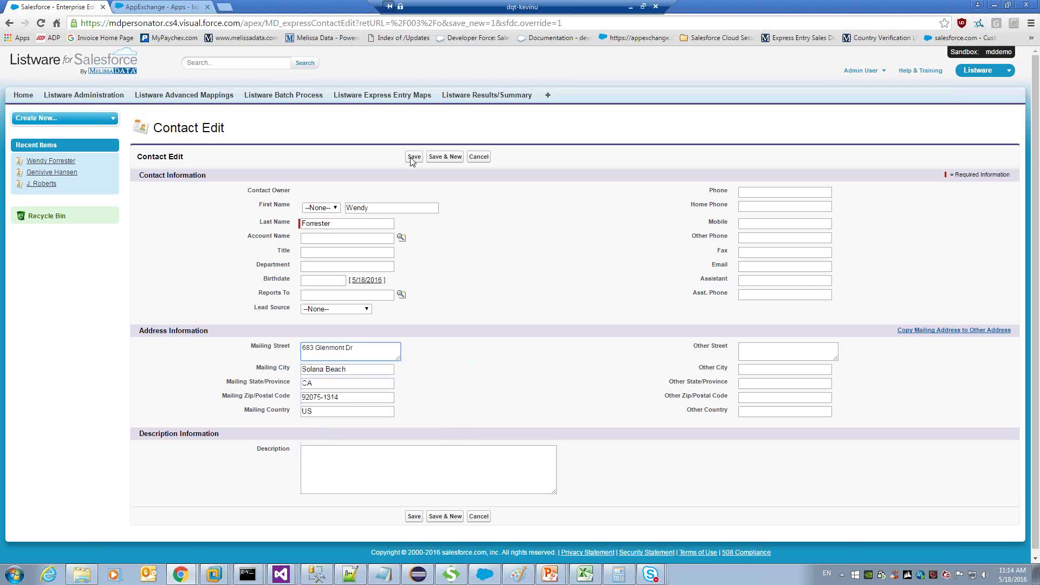
left_click(412, 158)
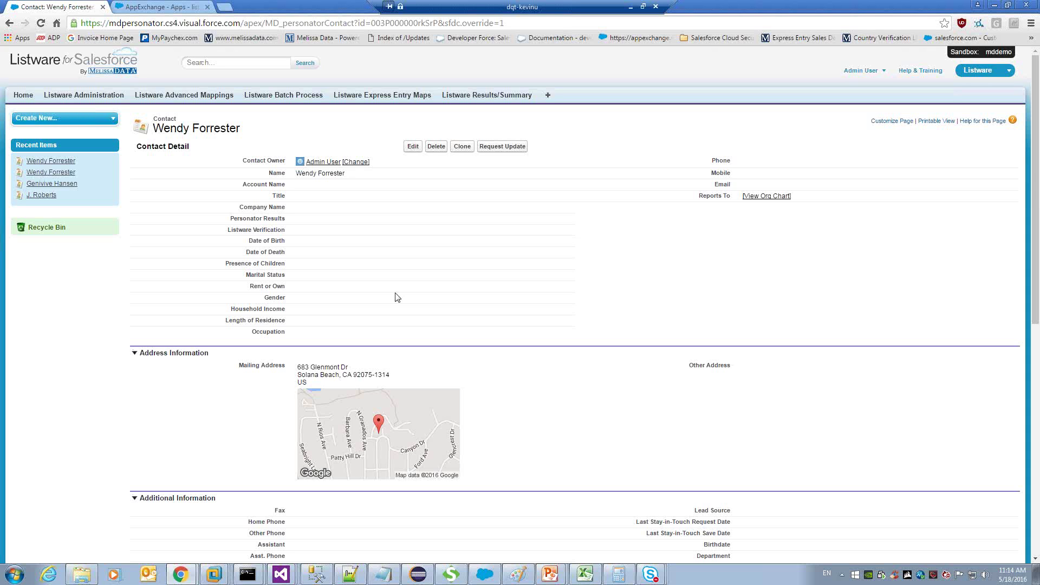
Refresh the second contact and review its demographics: Female, $100,001-$125,000 income, Professional/Technical occupation.
key("F5")
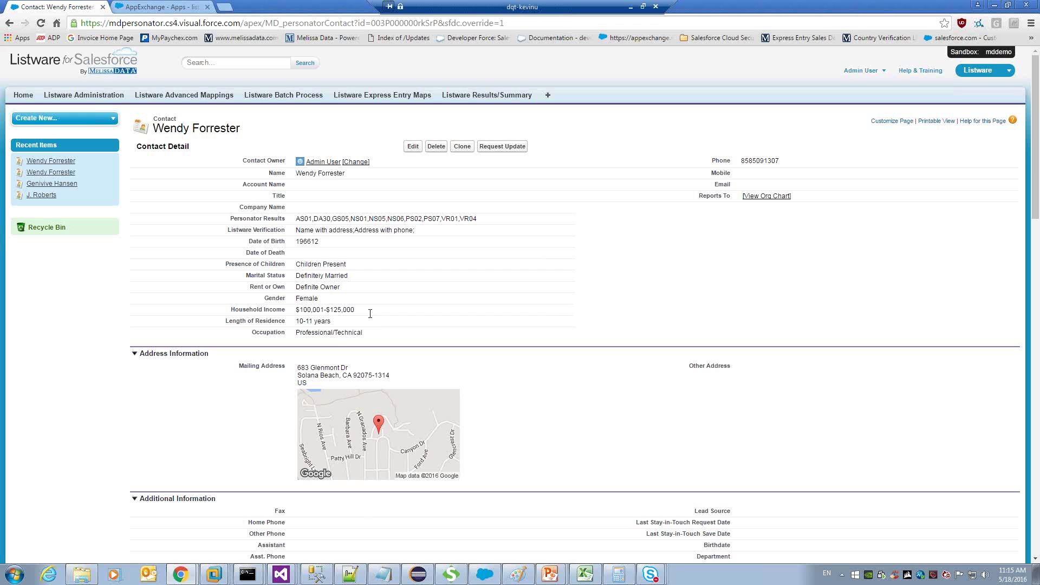
left_click_drag(370, 314, 321, 312)
left_click(335, 339)
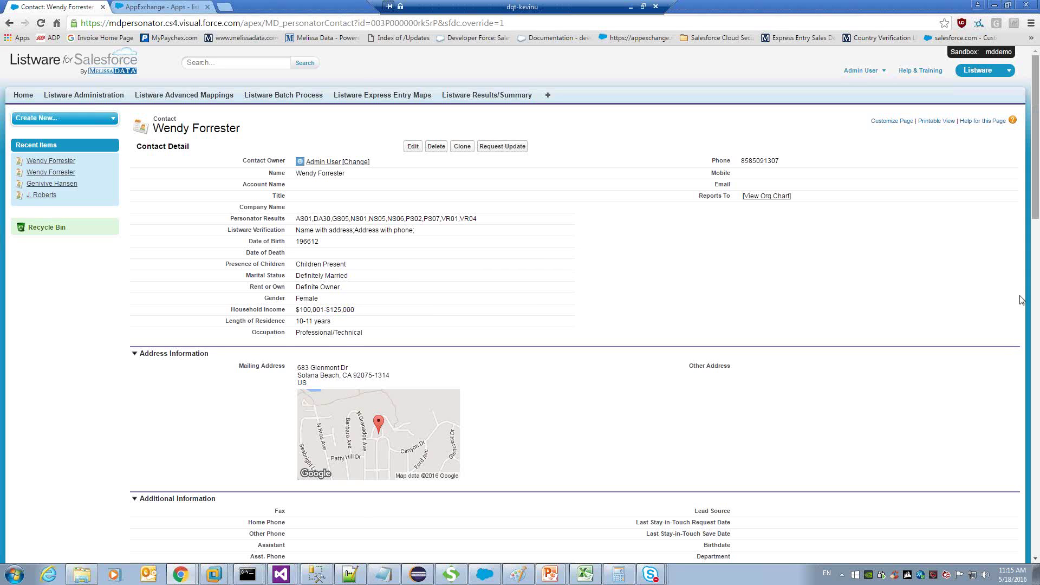
scroll(1021, 299, "down", 3)
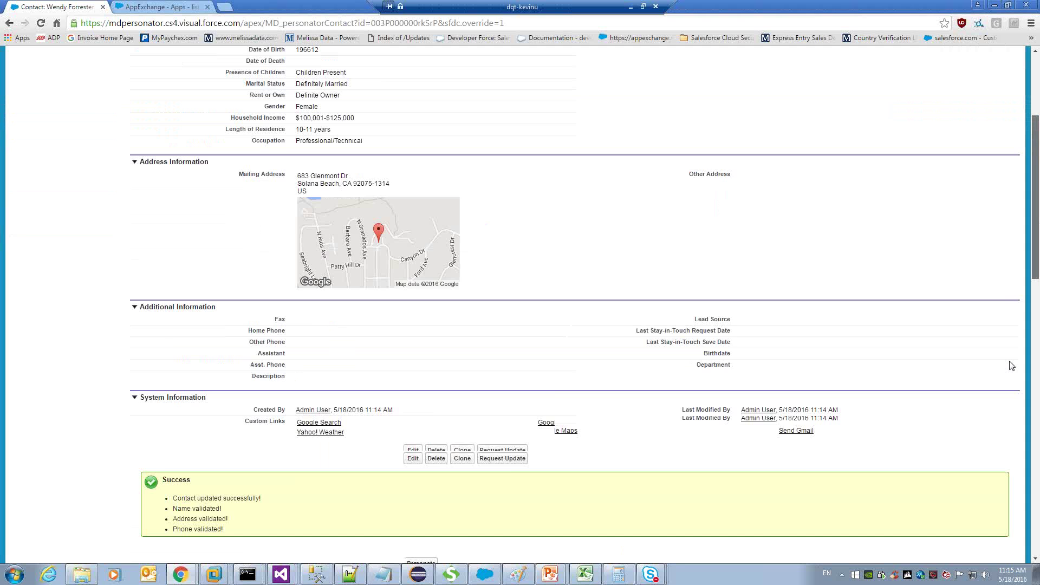
scroll(1012, 366, "down", 4)
scroll(996, 484, "down", 2)
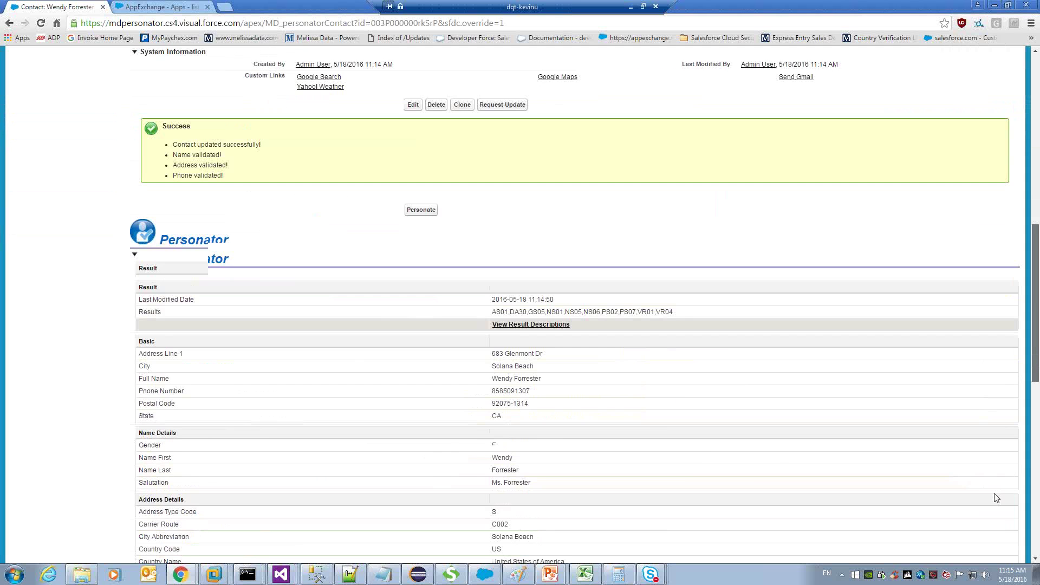
scroll(997, 497, "down", 5)
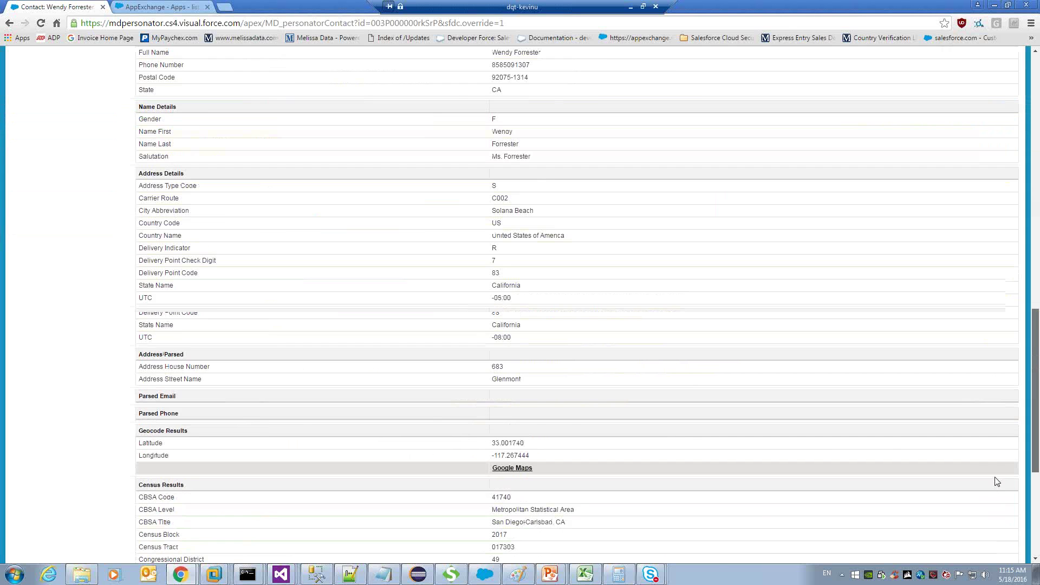
scroll(997, 481, "down", 2)
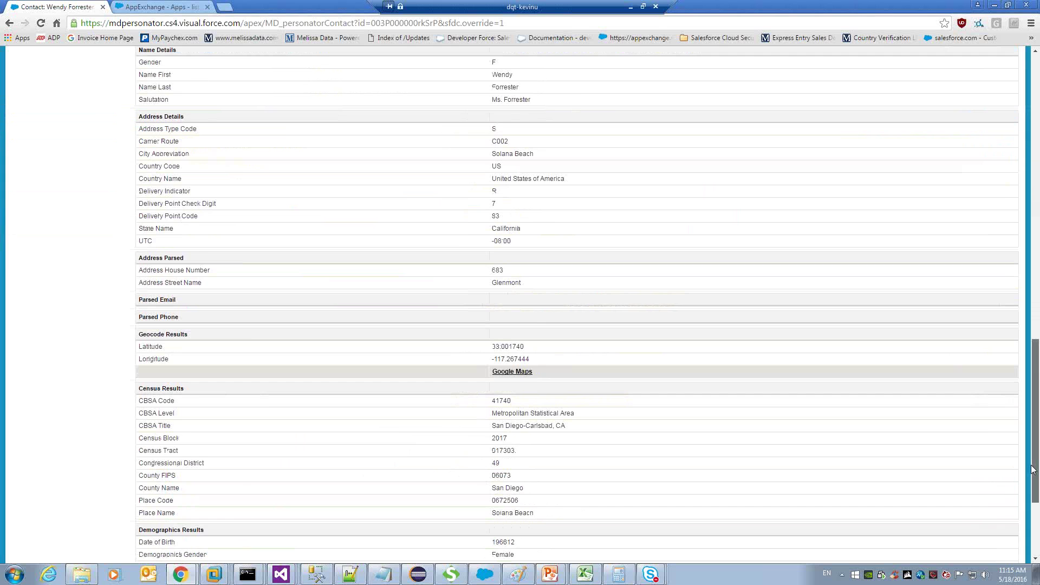
scroll(576, 480, "down", 2)
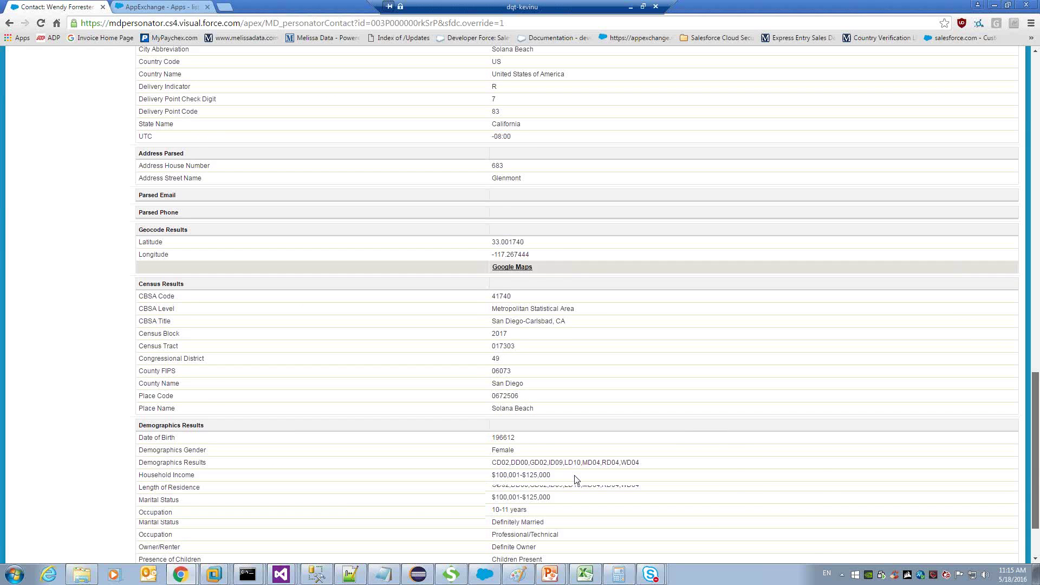
scroll(576, 480, "down", 2)
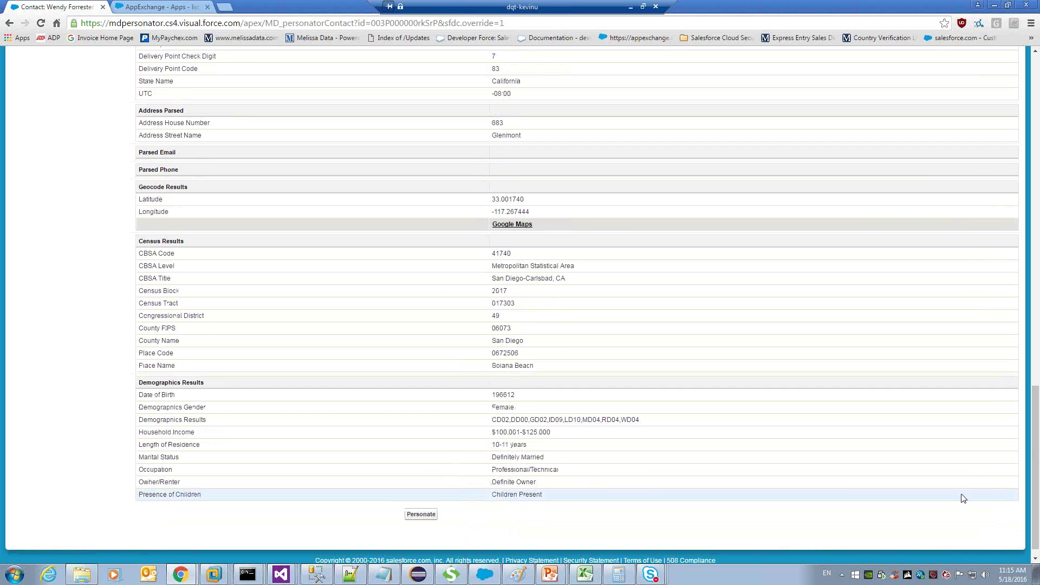
left_click_drag(1037, 439, 1038, 118)
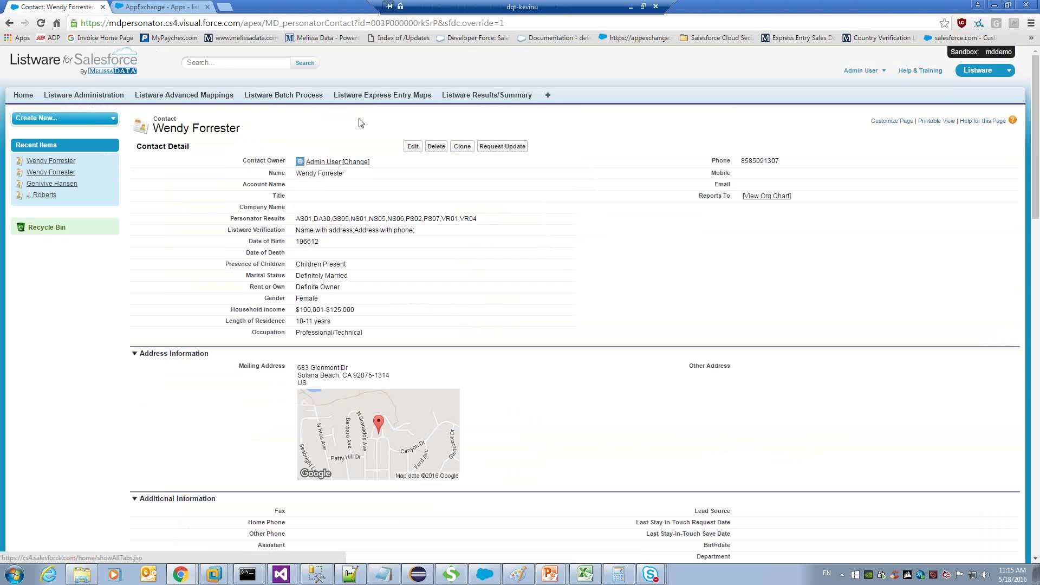
Configure a Contact batch process using Personator, with Record Update On and all records processed.
left_click(286, 100)
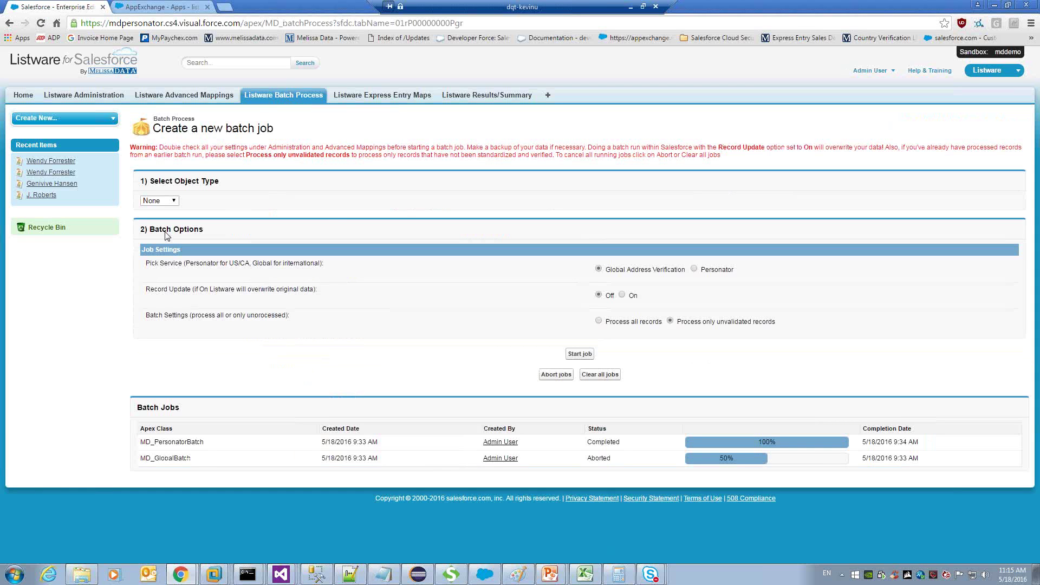
left_click(171, 200)
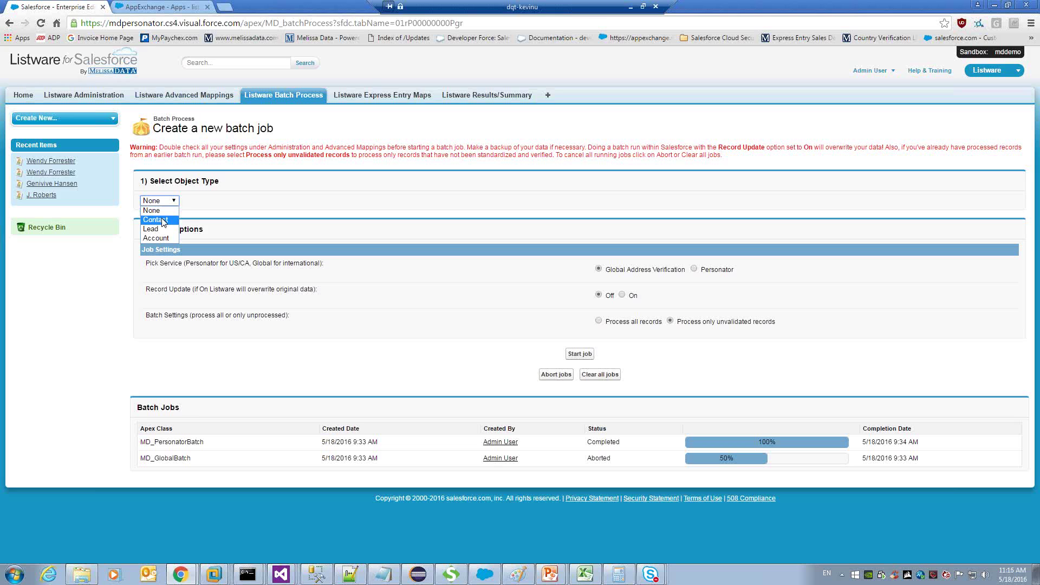
key("Return")
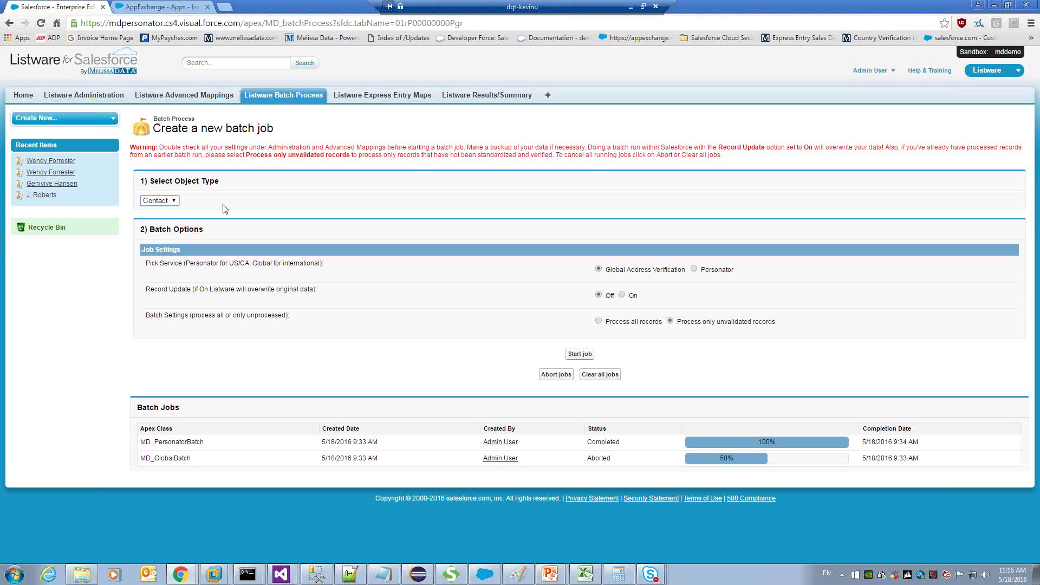
left_click(708, 272)
left_click(622, 295)
left_click(607, 297)
left_click(623, 297)
left_click(632, 324)
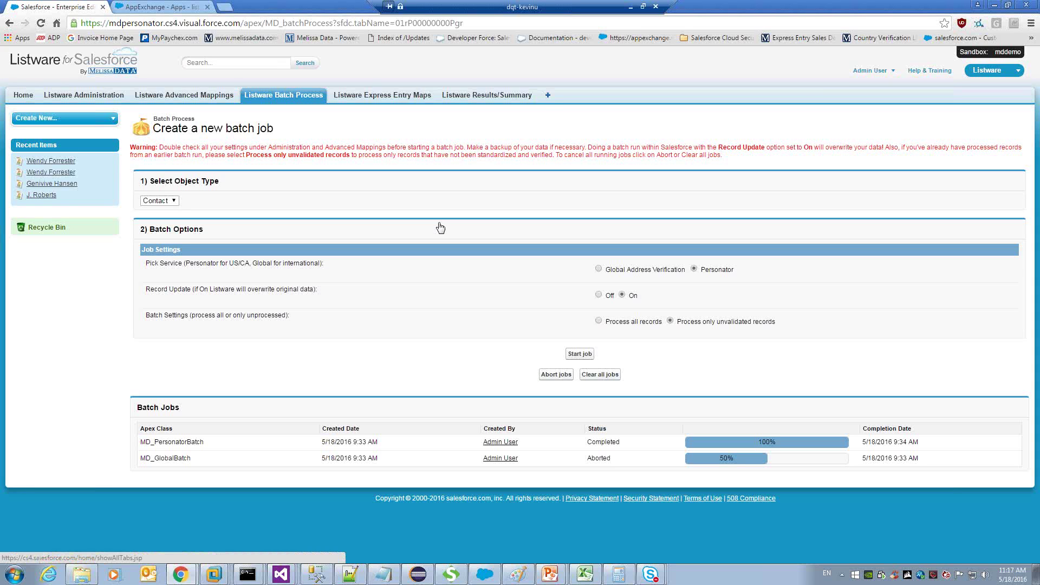
left_click(546, 98)
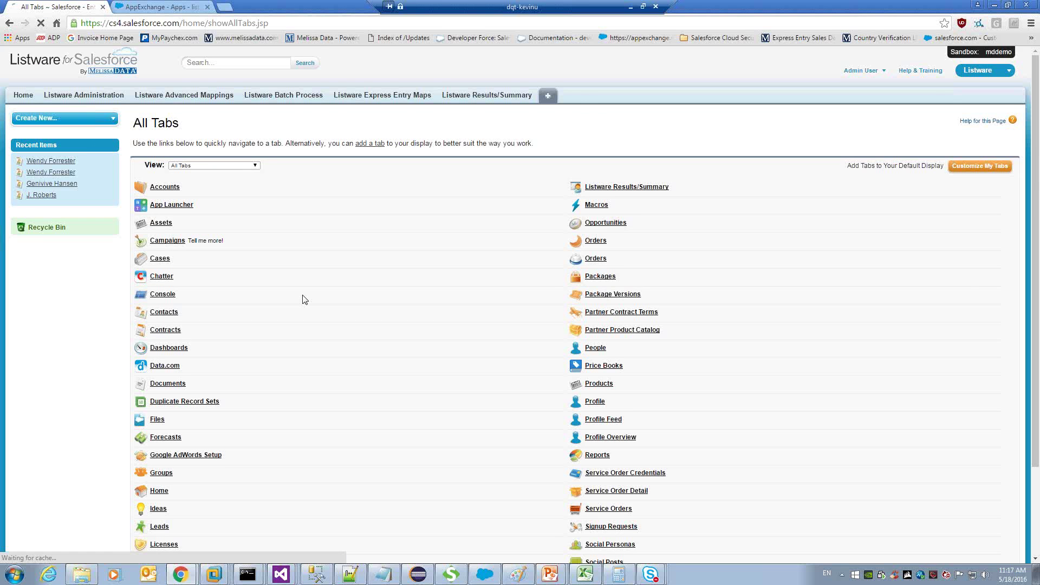
Show the All Contacts view listing 165 contacts with their Personator result codes.
scroll(168, 259, "down", 1)
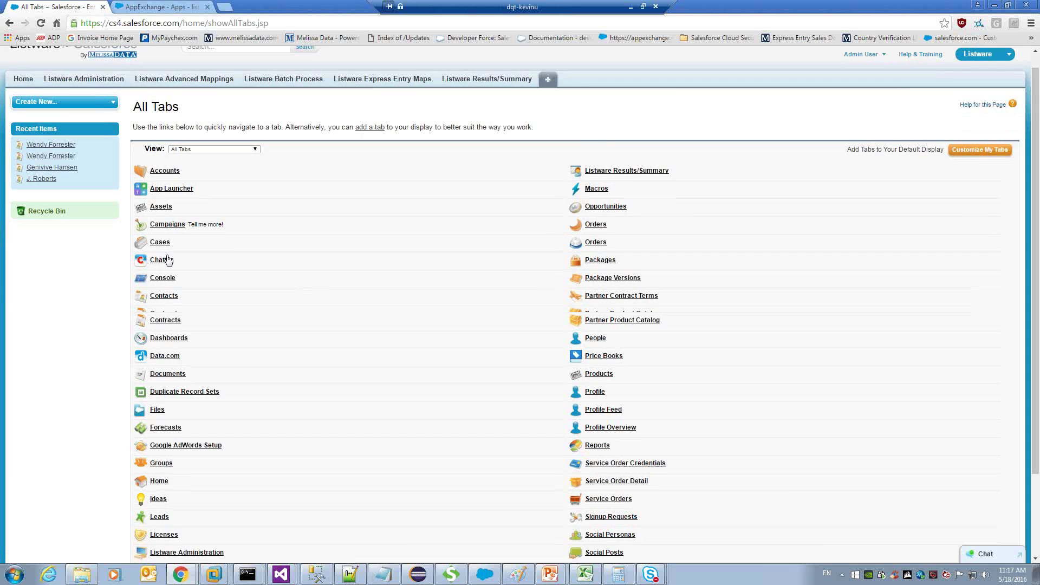
scroll(168, 260, "down", 3)
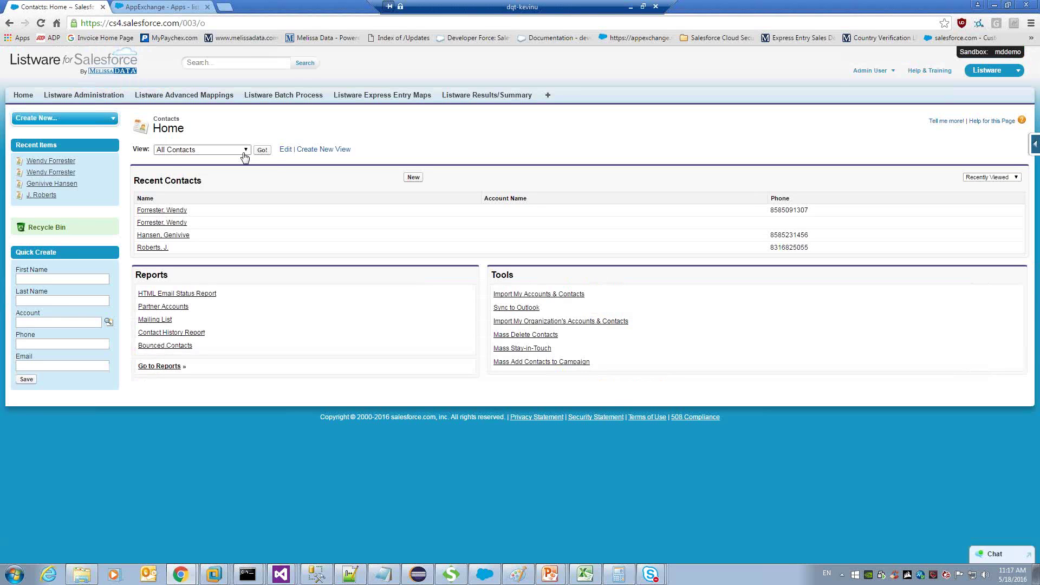
left_click(244, 151)
left_click(263, 151)
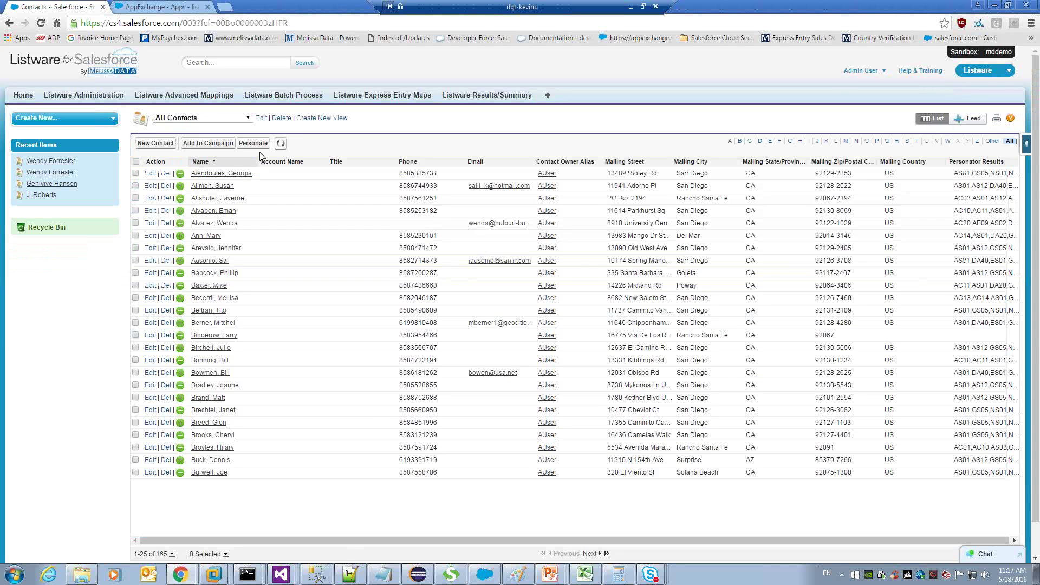
Tick the first four contacts in the All Contacts list.
left_click(135, 186)
left_click(135, 198)
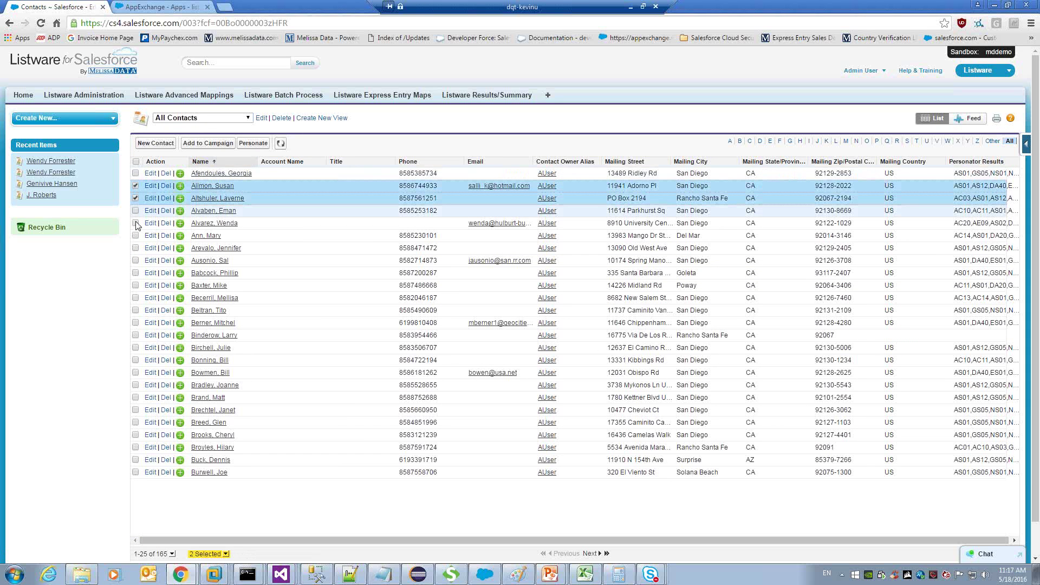
left_click(136, 211)
left_click(136, 224)
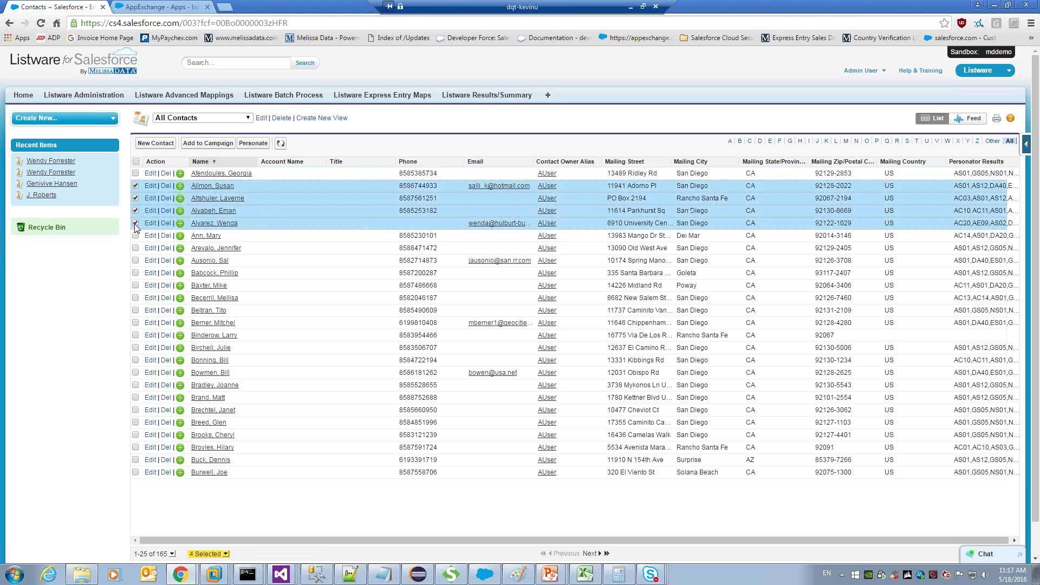
Select all contacts on both pages, then open the All Contacts view for editing.
left_click(136, 162)
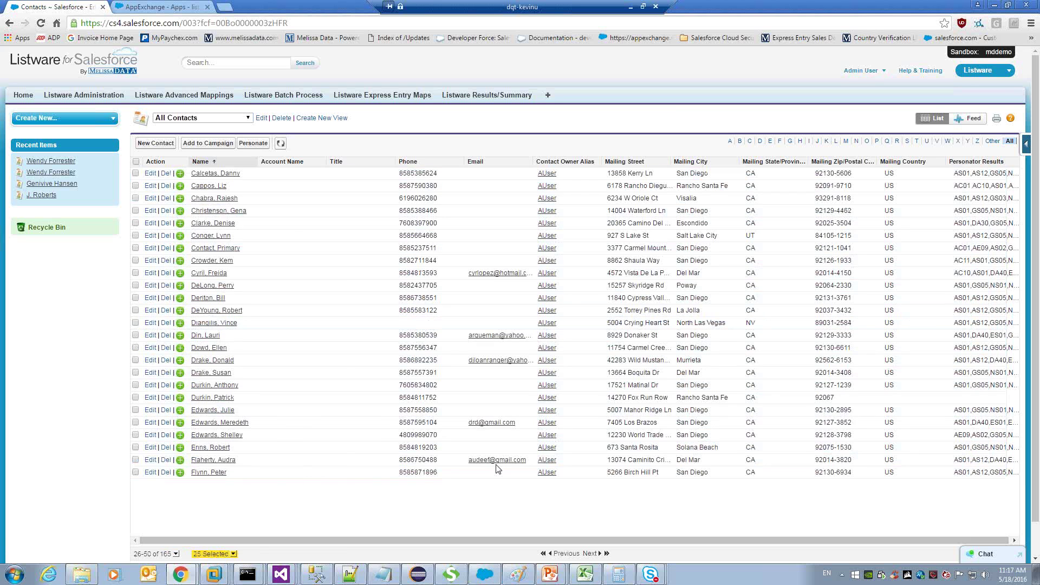
left_click(136, 161)
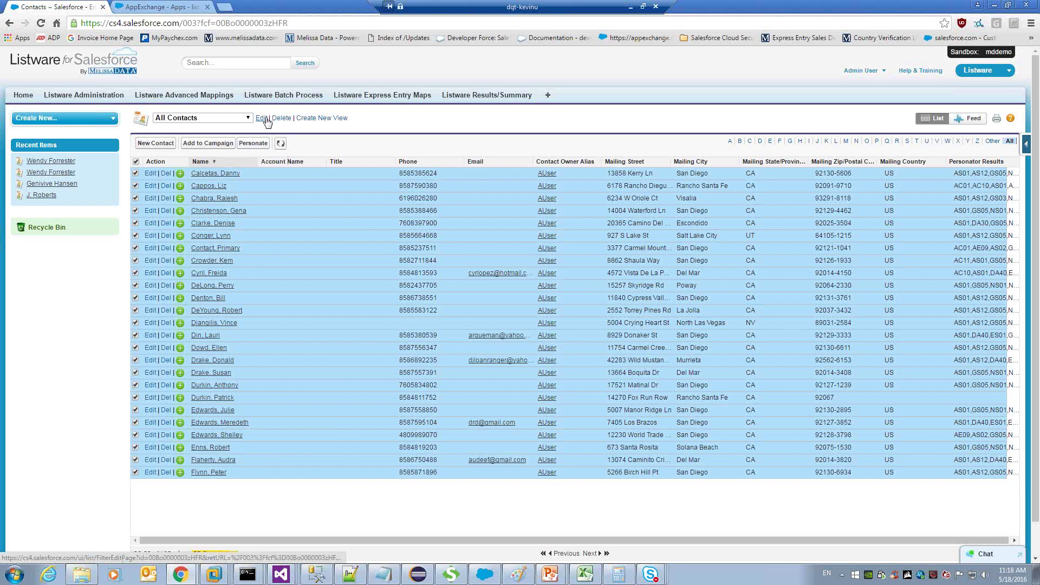
left_click(313, 121)
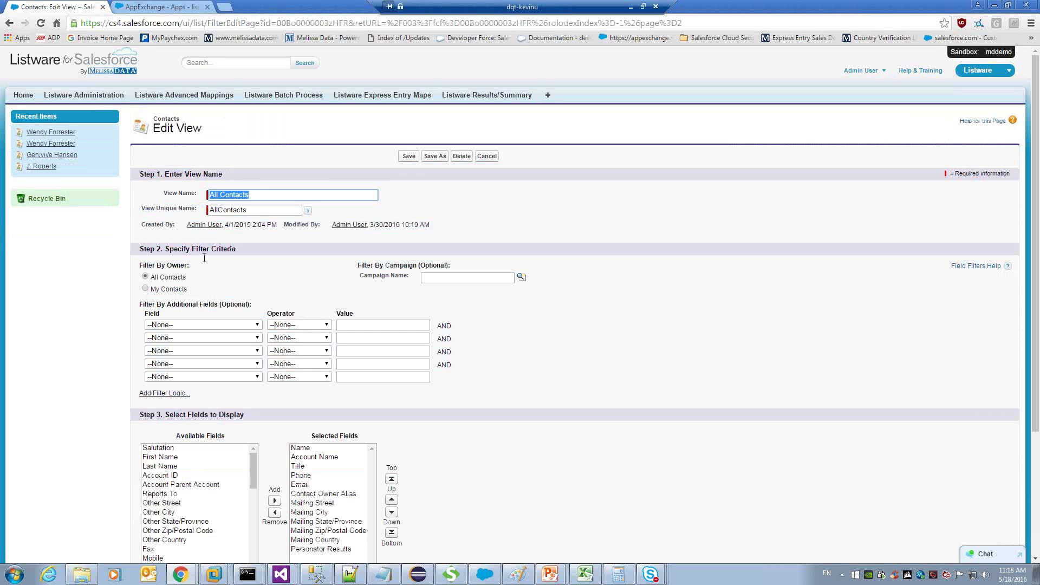
Add the view filter criterion Account Name equals M.
left_click(238, 324)
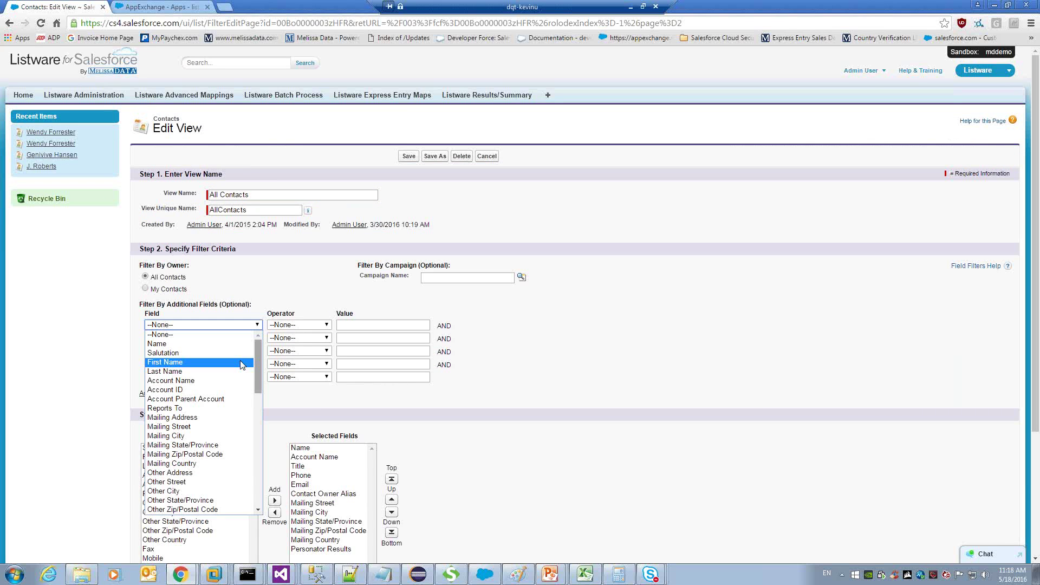
left_click(198, 381)
key("Tab")
key("Tab")
type("M")
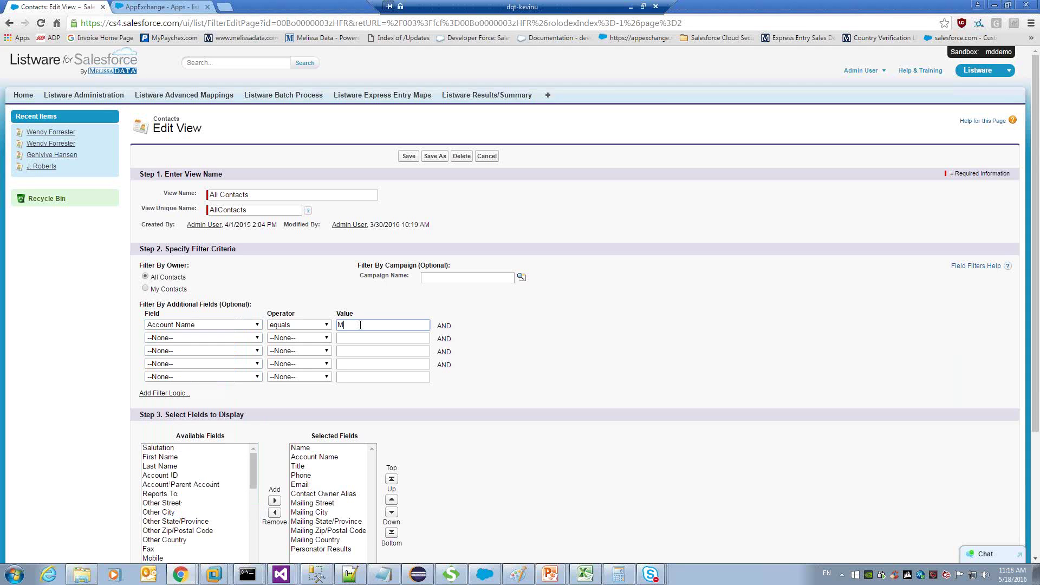
type("w")
key("BackSpace")
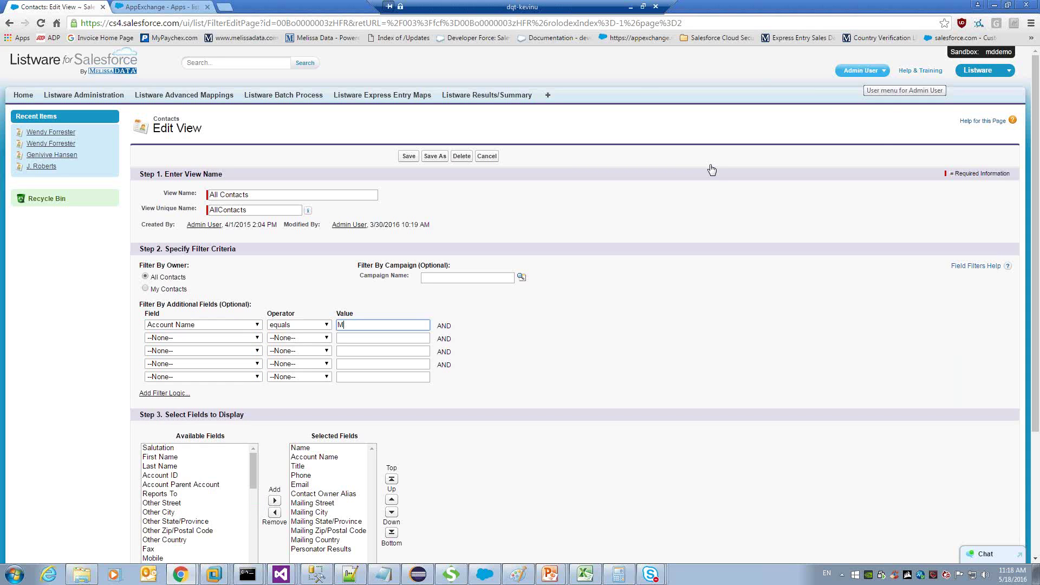
left_click(861, 71)
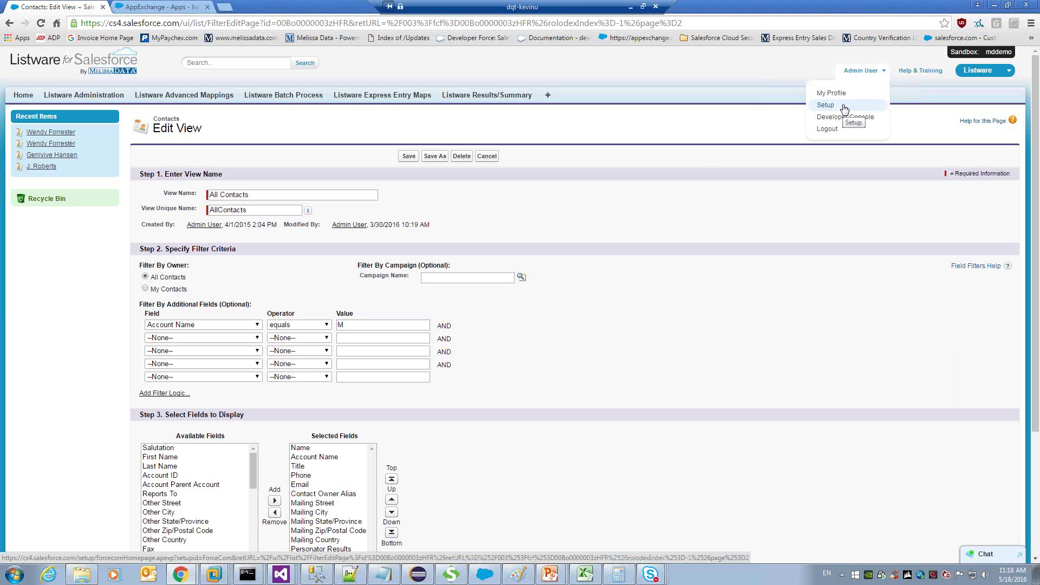
Go to Setup and expand App Setup > Customize > Contacts in the sidebar.
left_click(843, 105)
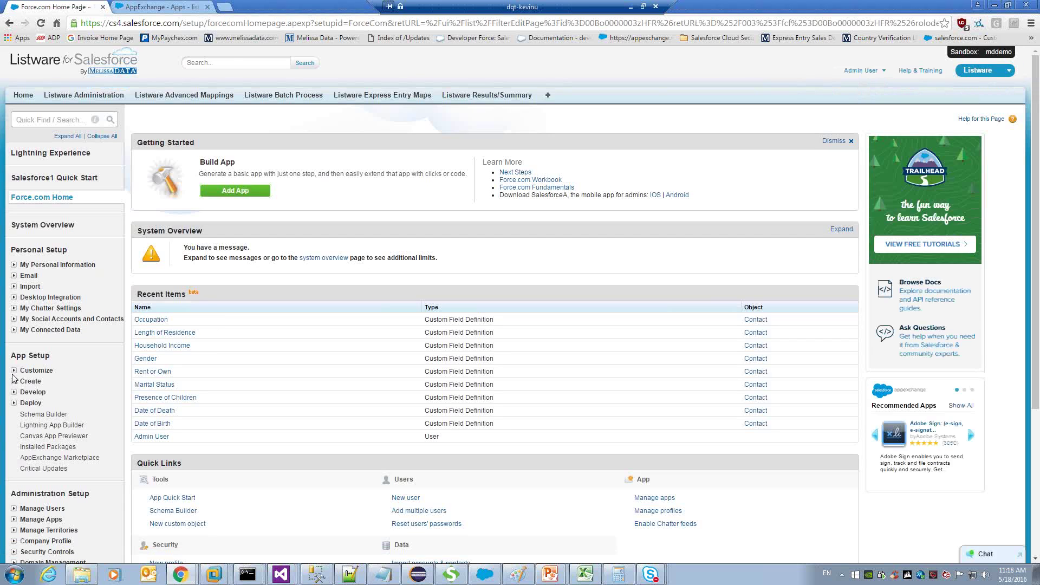
left_click(14, 372)
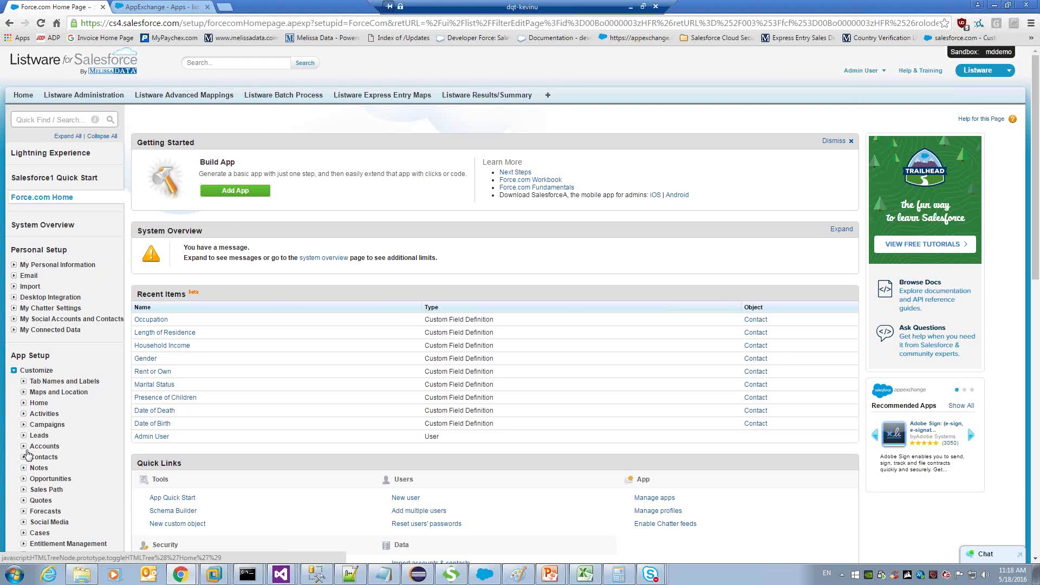
left_click(24, 457)
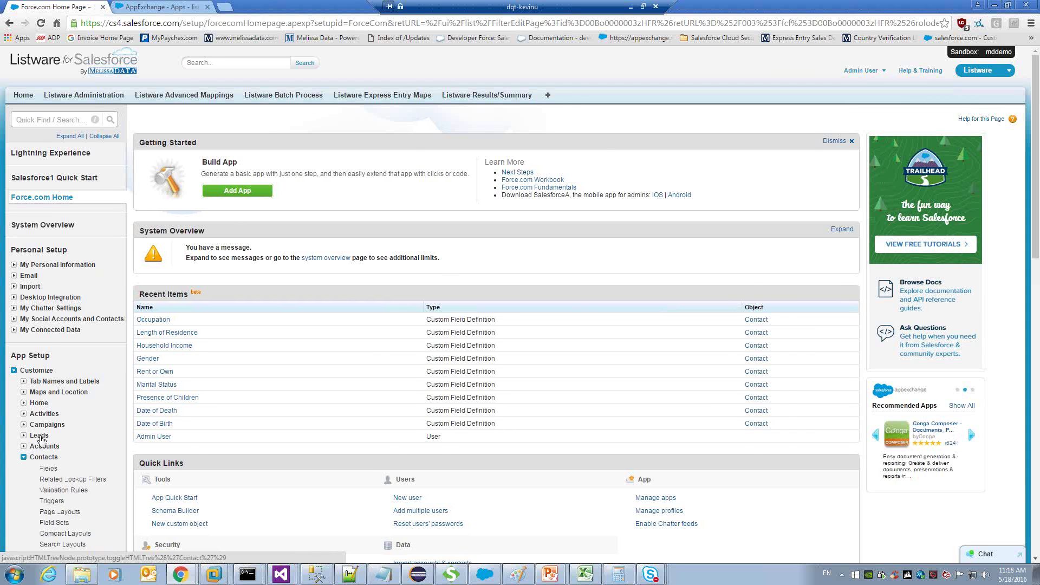
scroll(121, 454, "down", 2)
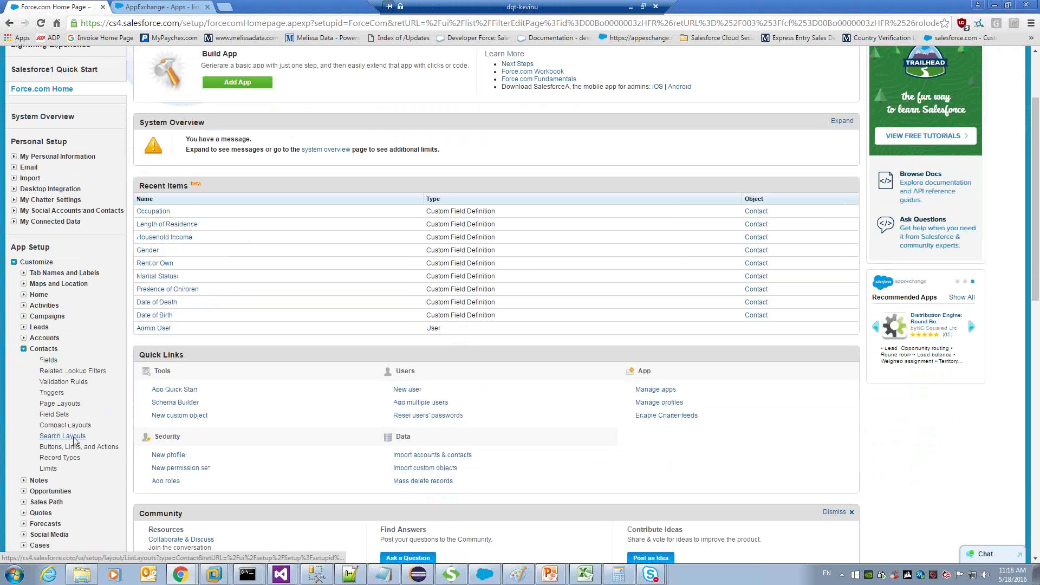
Remove and re-add the Personate button on the Contacts list view, then view Listware Results Summary.
left_click(74, 439)
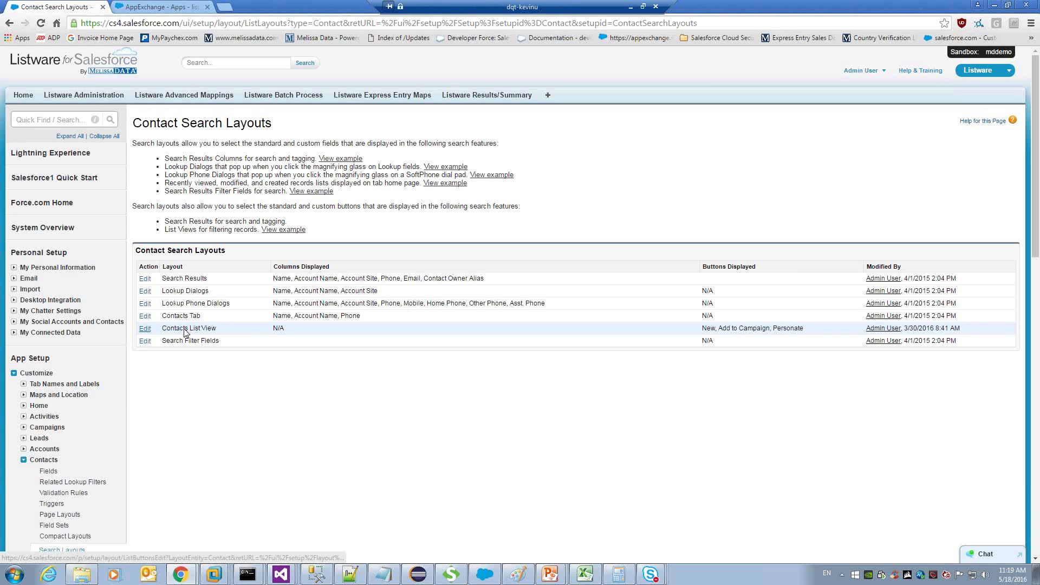
left_click(185, 332)
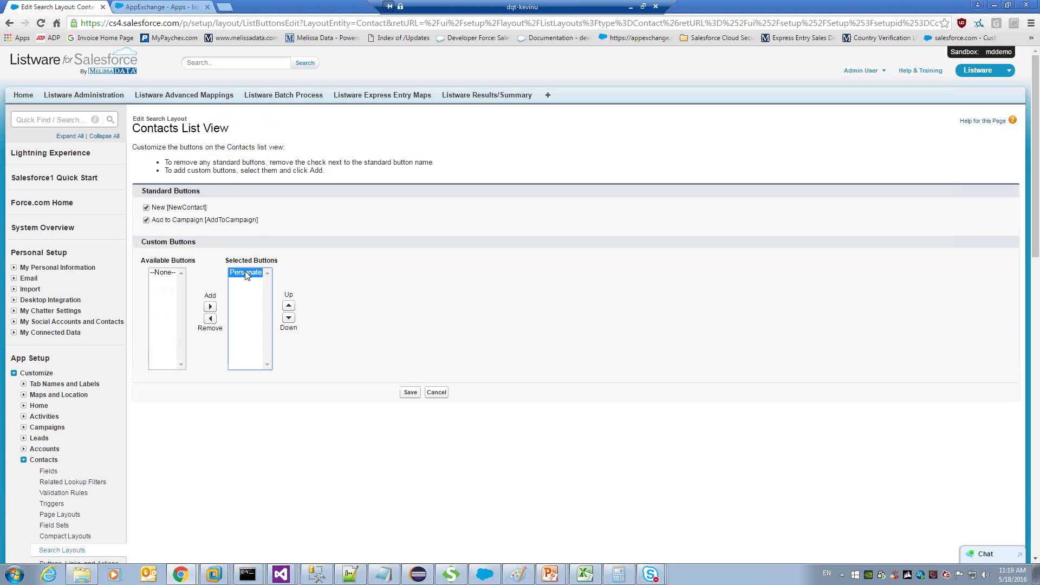
left_click(210, 319)
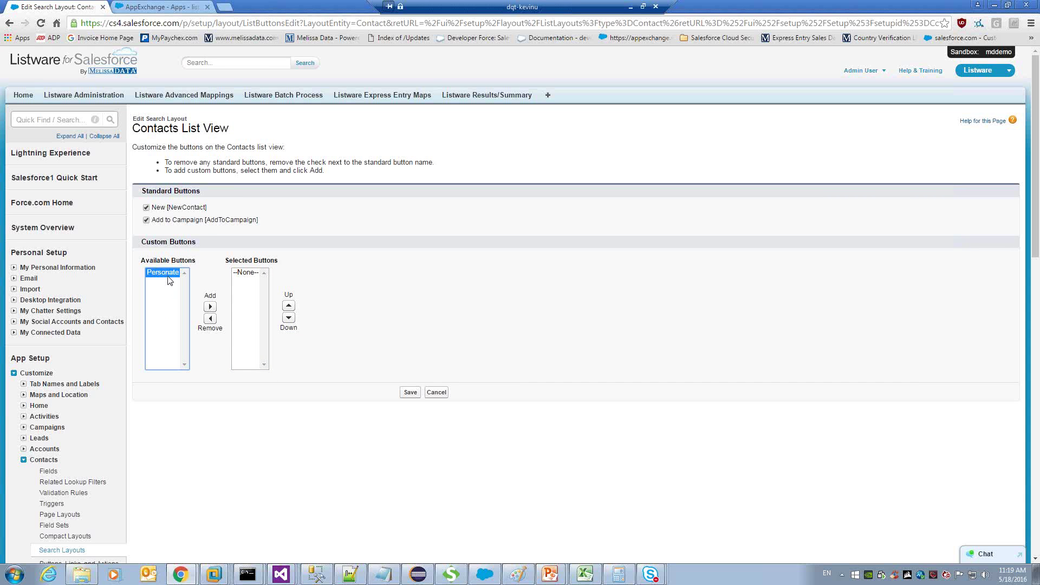
left_click(210, 307)
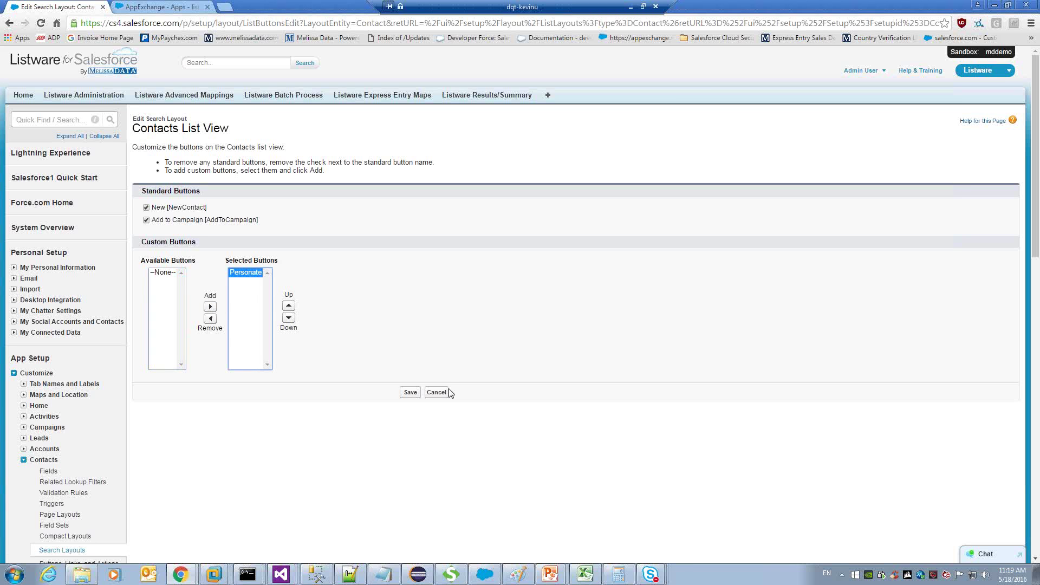
left_click(435, 454)
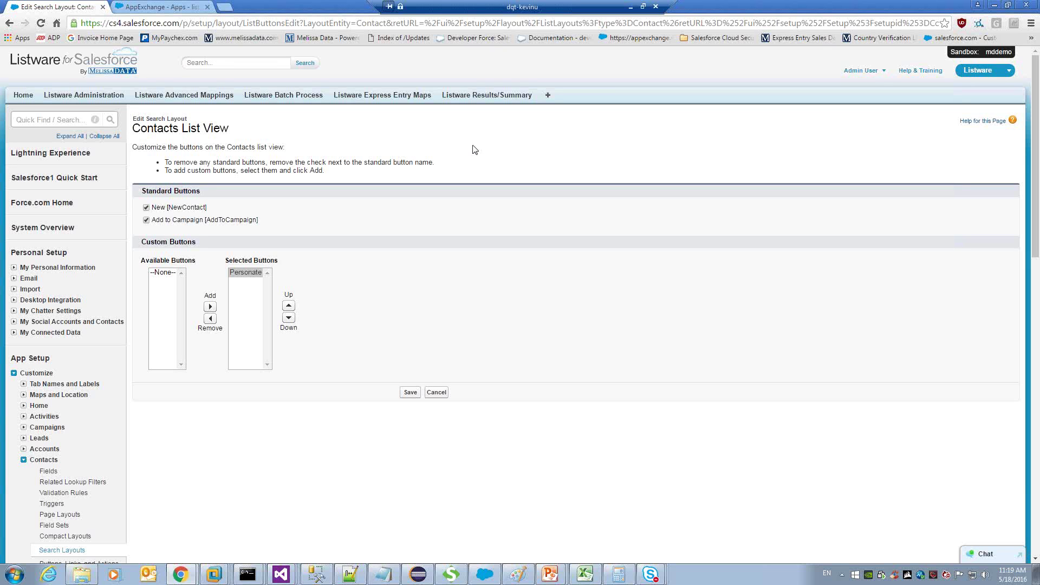
left_click(491, 98)
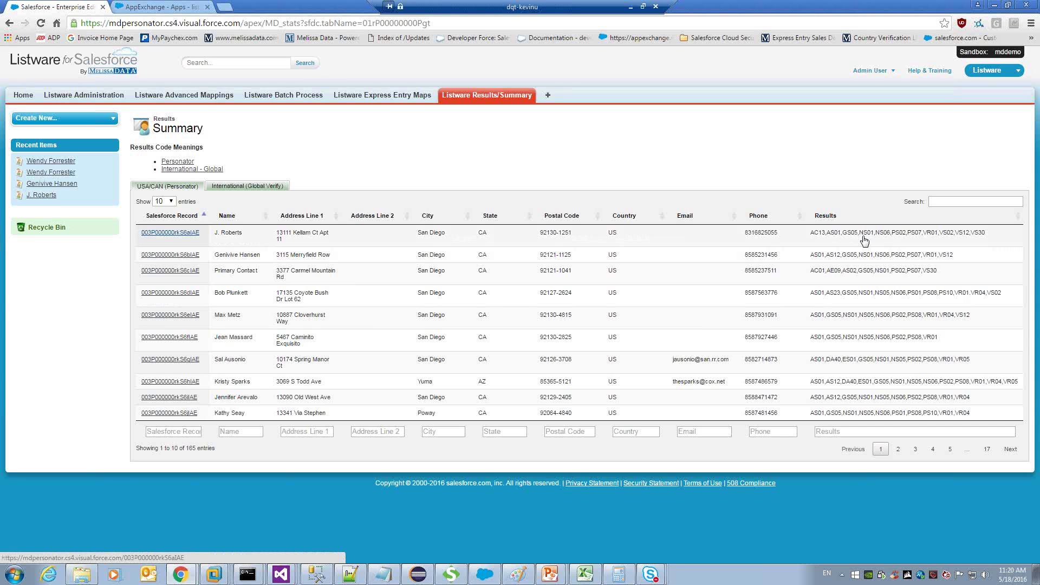
left_click(171, 233)
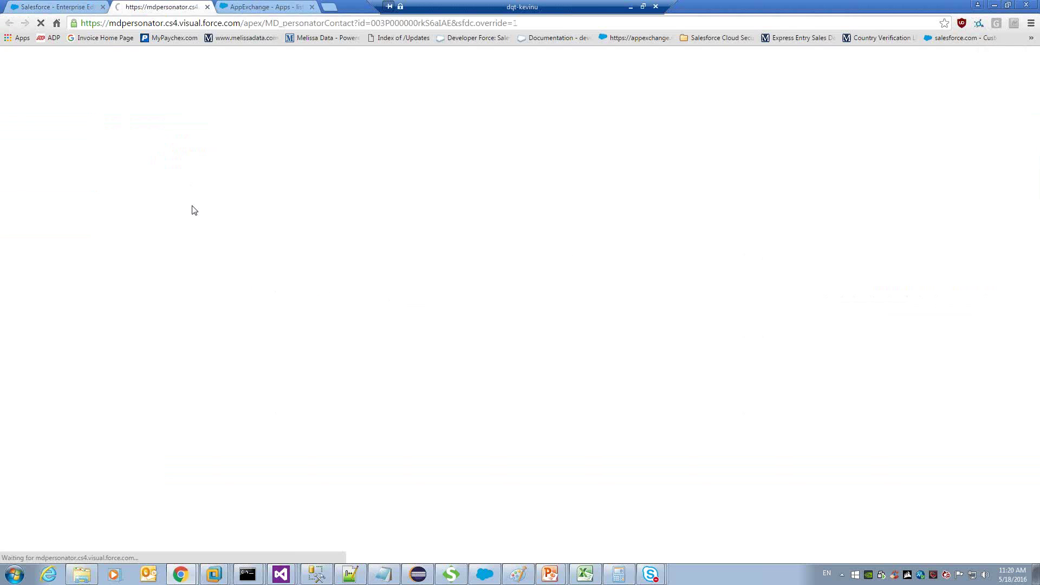
scroll(194, 210, "down", 2)
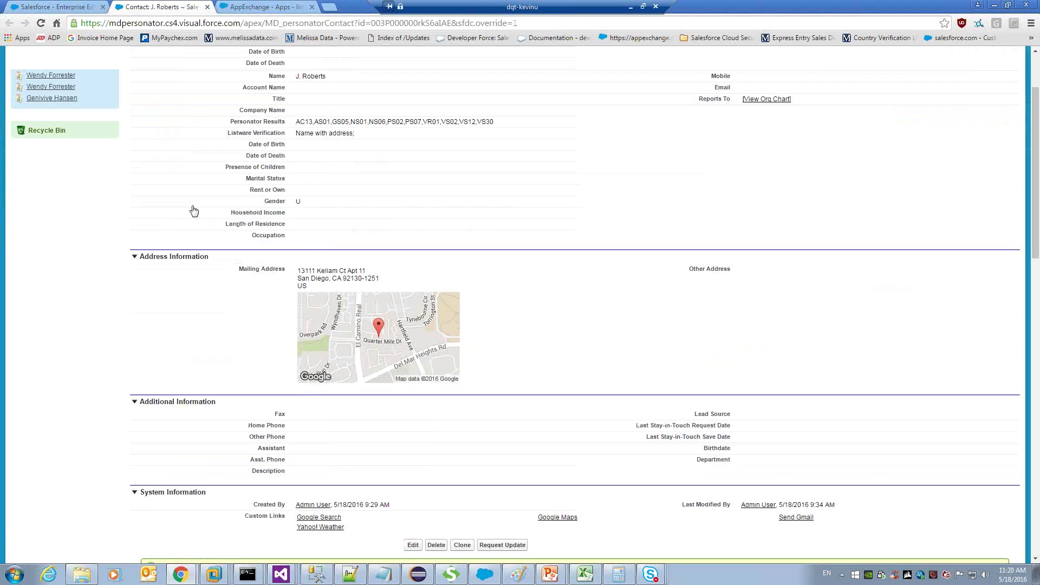
scroll(194, 210, "down", 3)
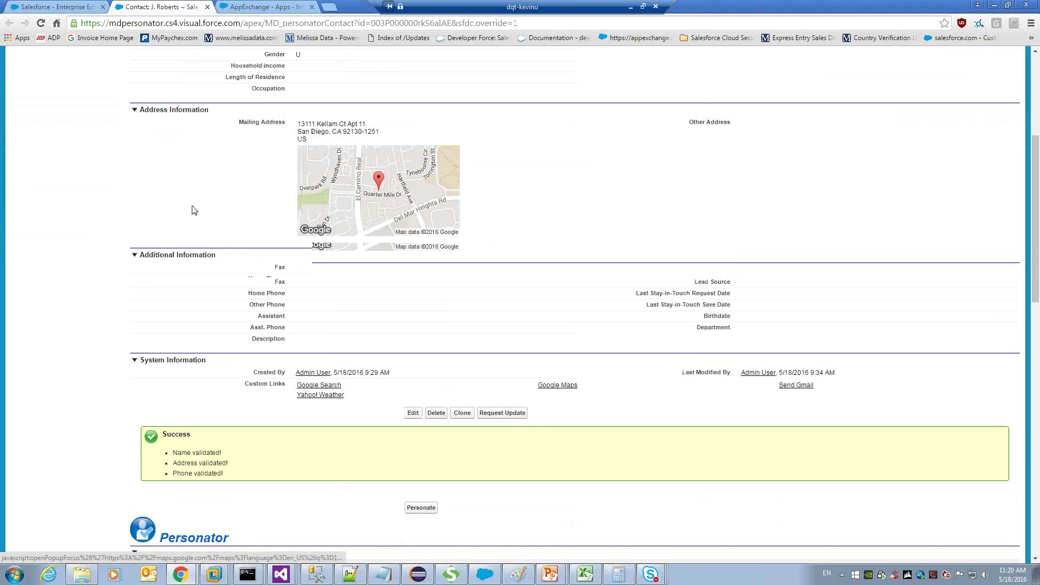
scroll(194, 211, "down", 4)
scroll(209, 10, "down", 4)
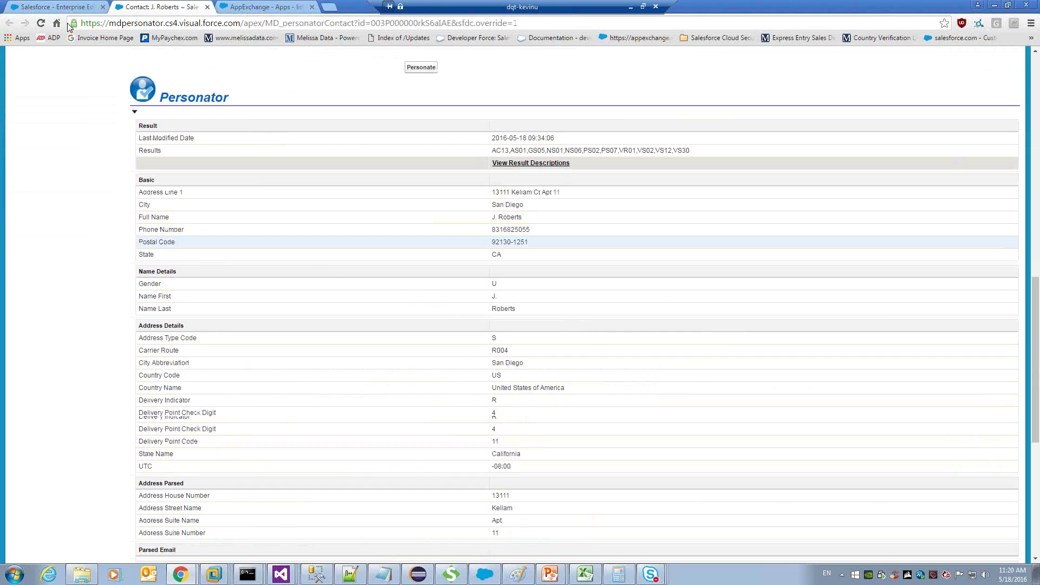
scroll(420, 145, "down", 3)
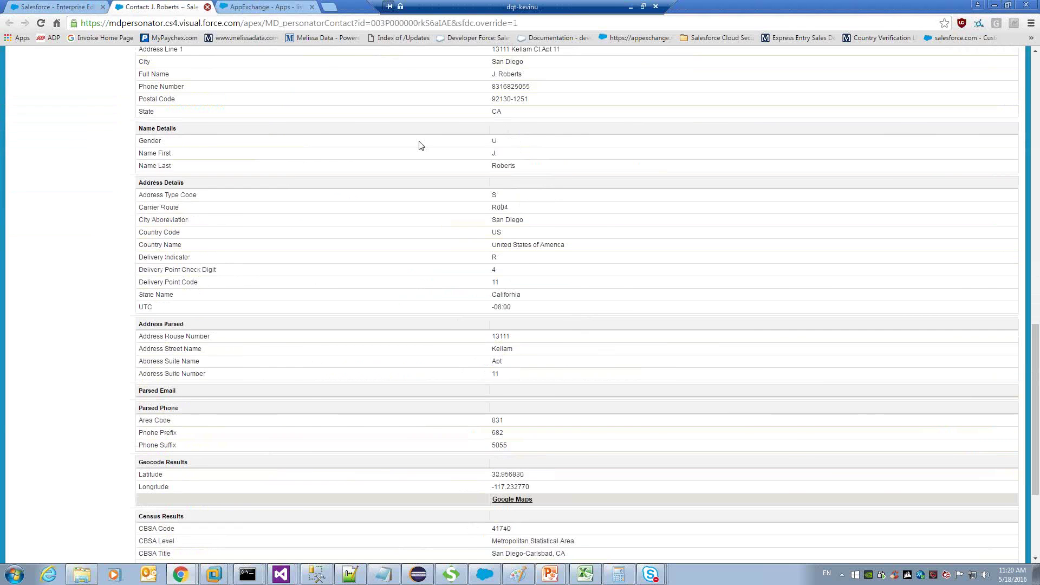
key("ctrl+w")
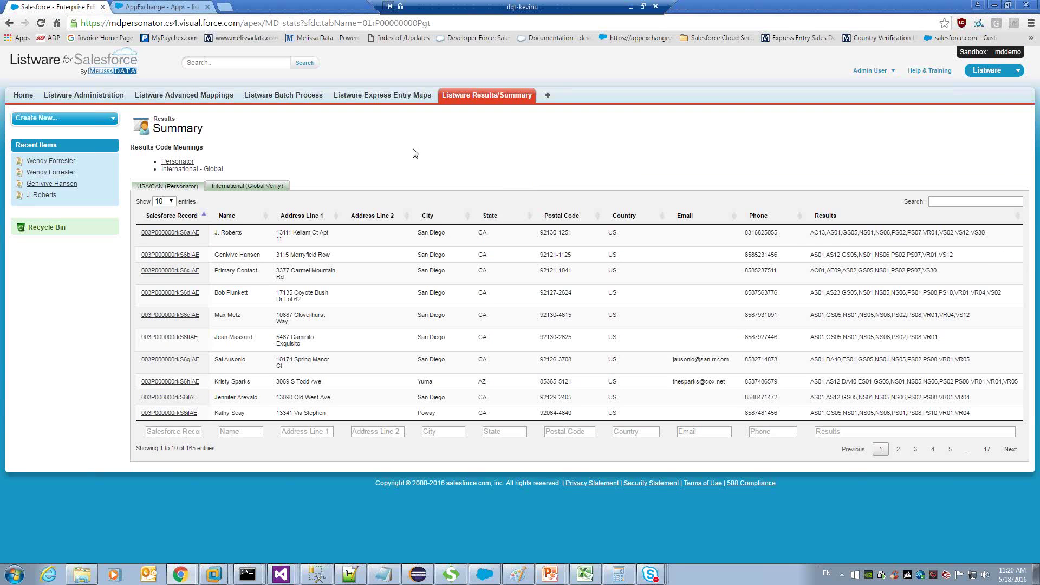
left_click(210, 97)
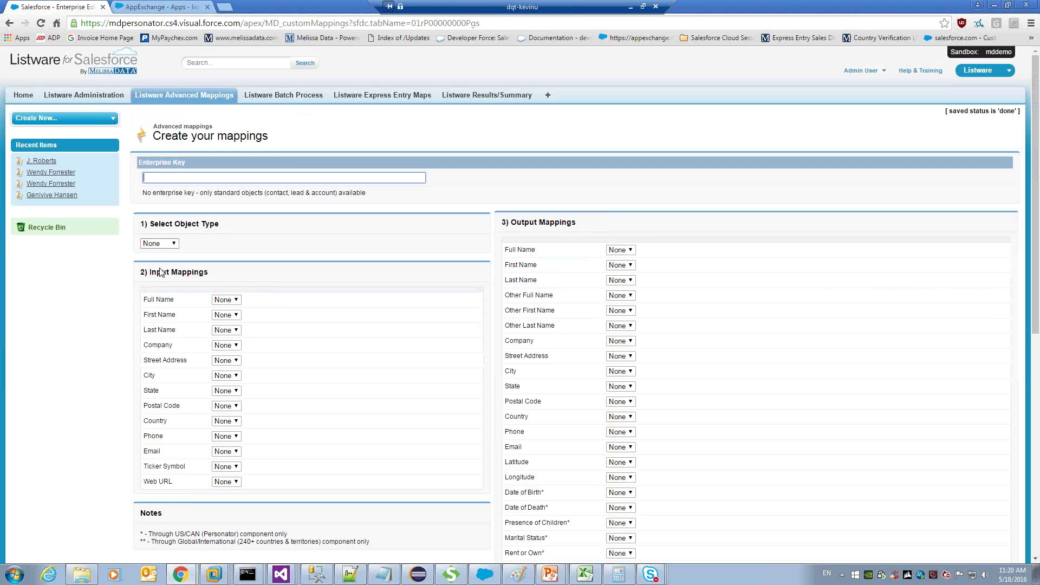
Set the Listware Advanced Mappings object type to Contact.
left_click(159, 244)
left_click(154, 263)
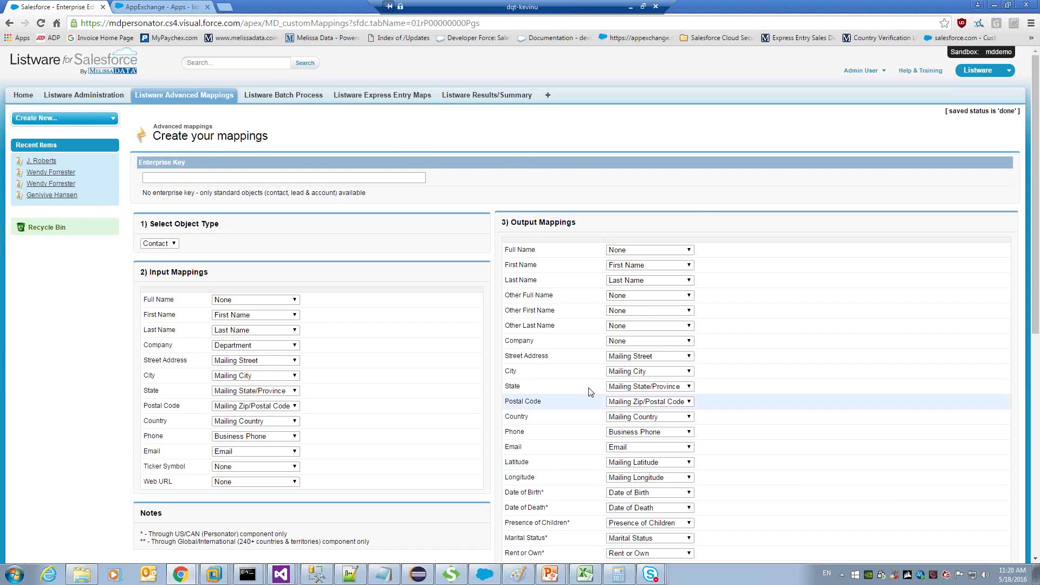
scroll(590, 391, "down", 2)
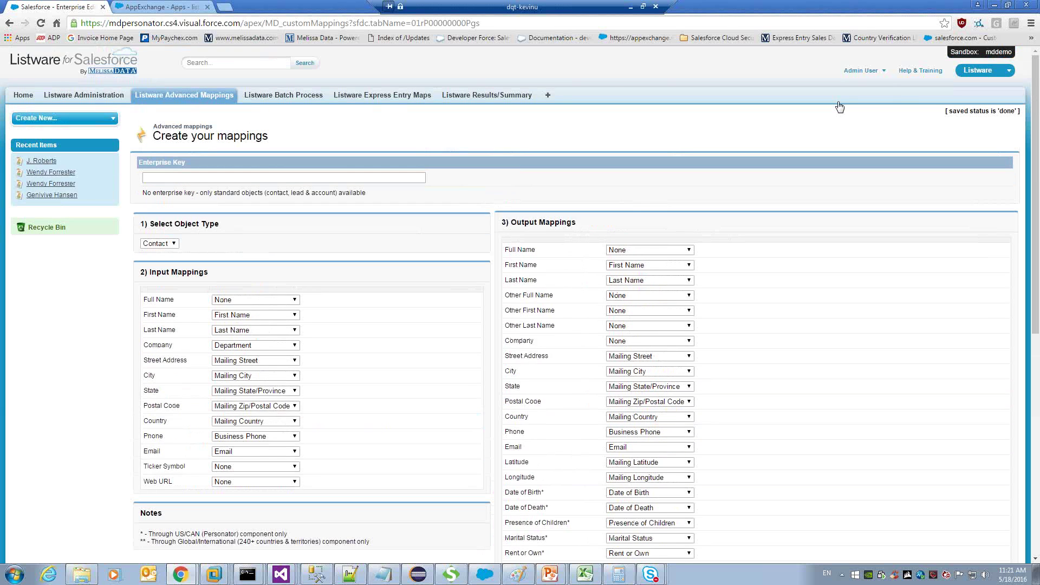
left_click(839, 106)
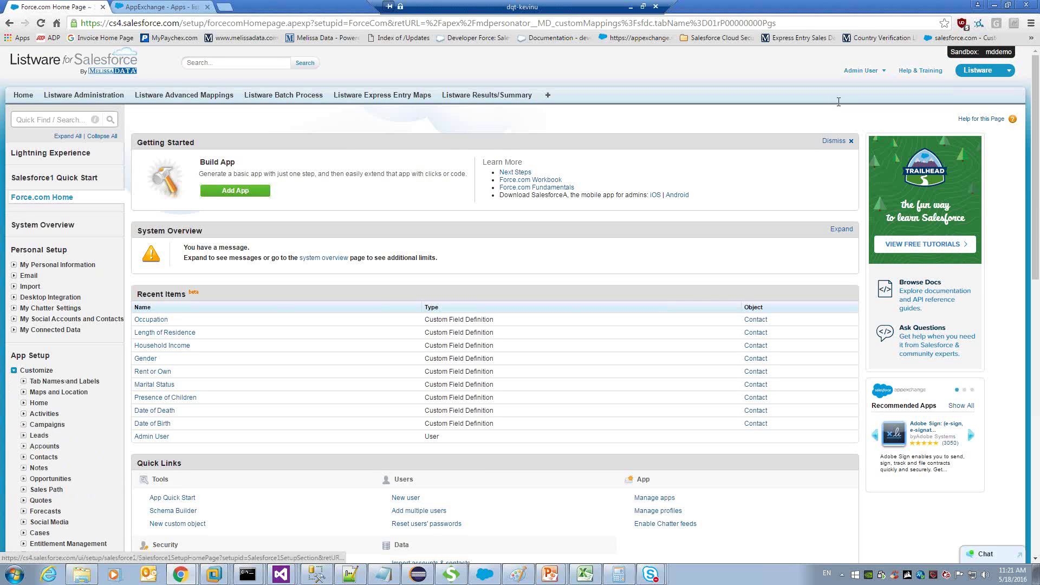
Find 'fields' in Quick Find and review Contact custom fields like Gender, Household Income, Occupation.
type("field")
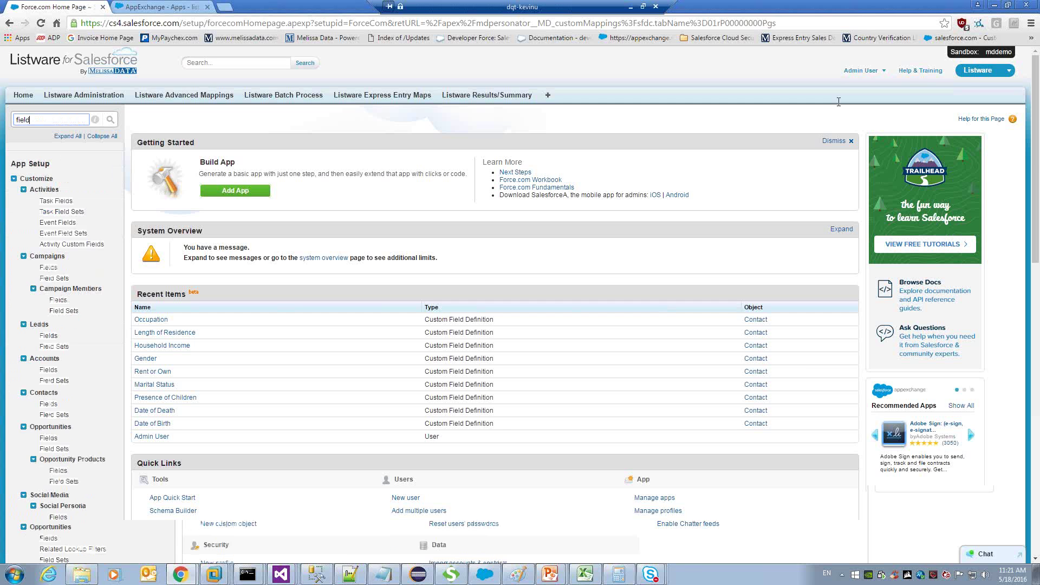
type("s")
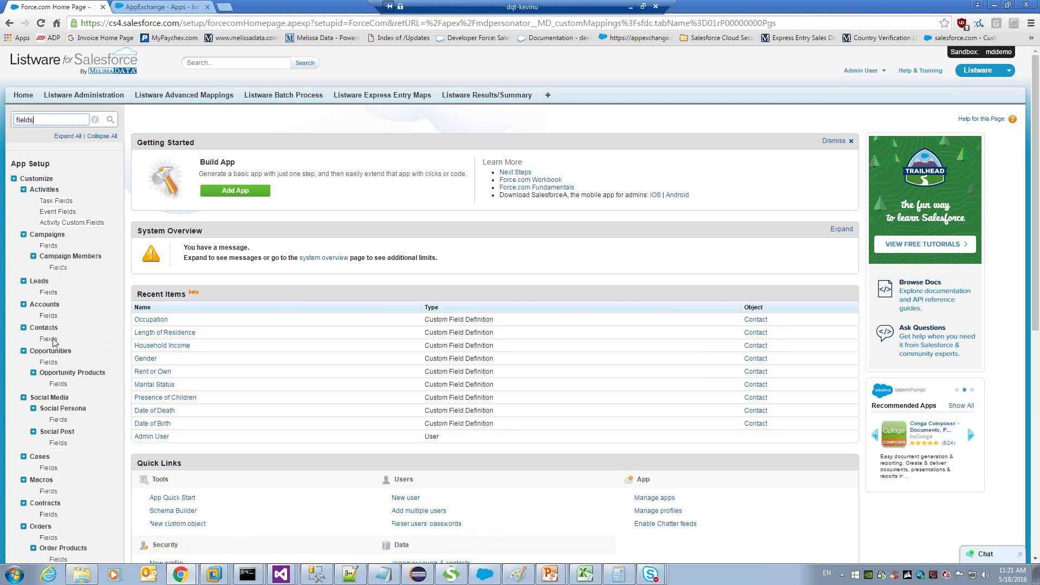
left_click(49, 339)
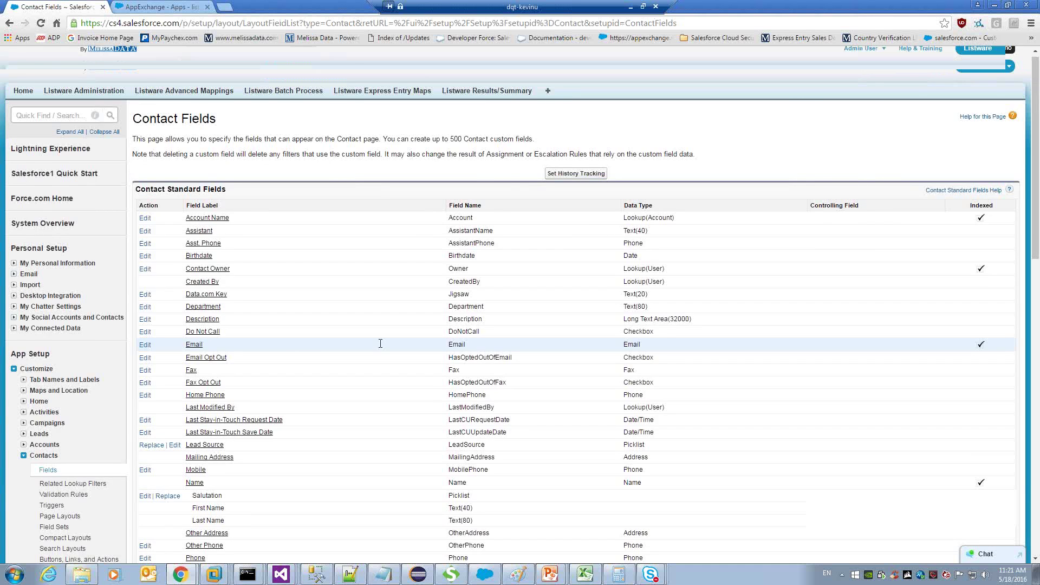
scroll(380, 344, "down", 11)
scroll(378, 310, "down", 1)
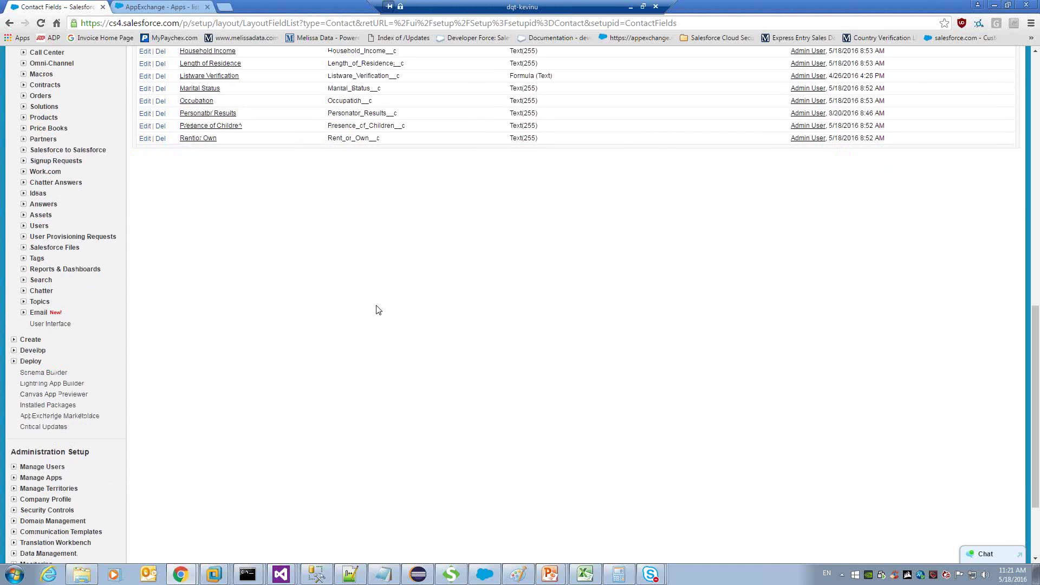
scroll(378, 310, "up", 6)
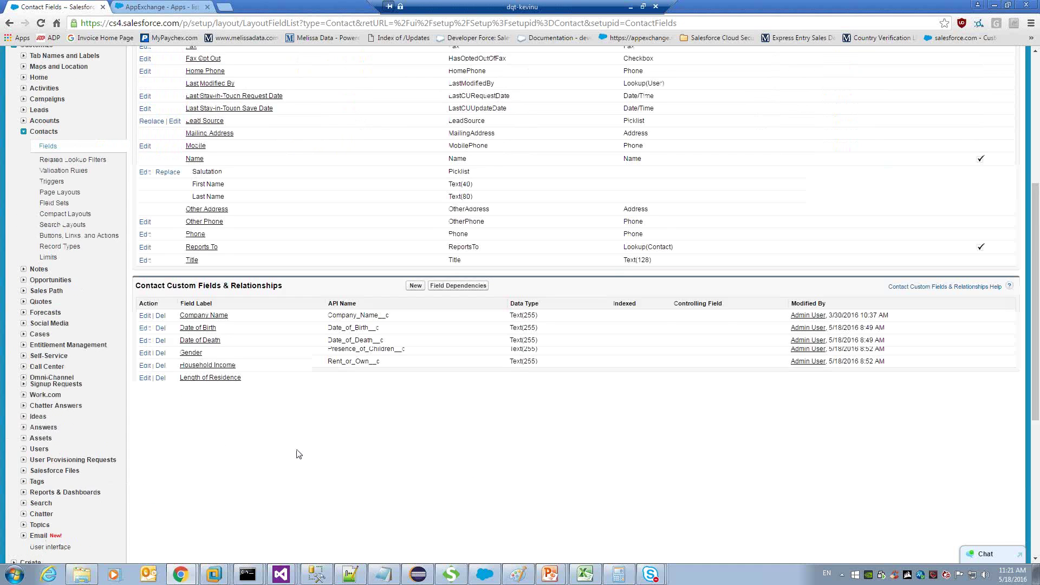
scroll(416, 440, "up", 1)
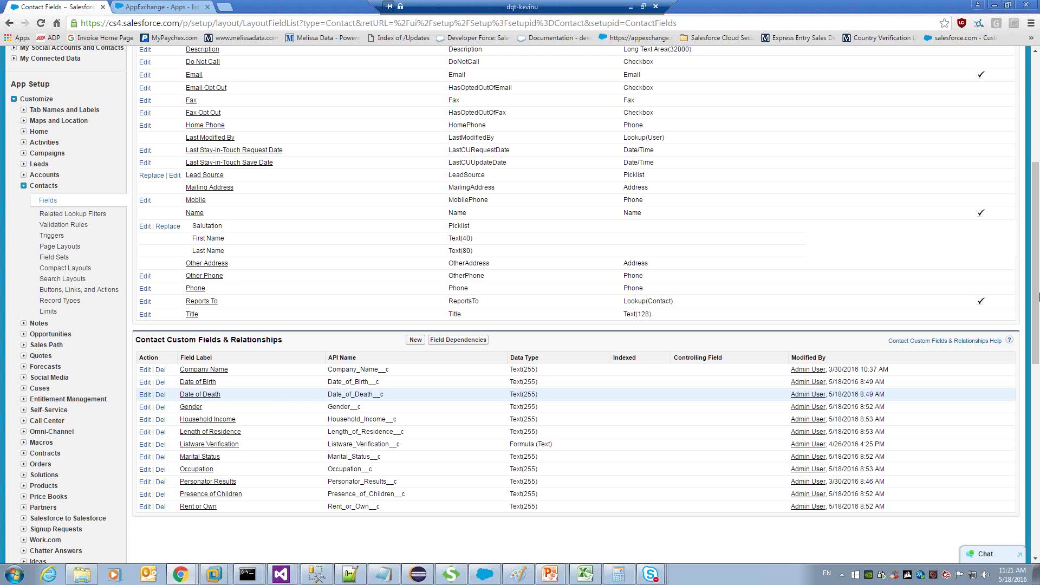
left_click_drag(1039, 297, 1039, 142)
scroll(393, 152, "up", 4)
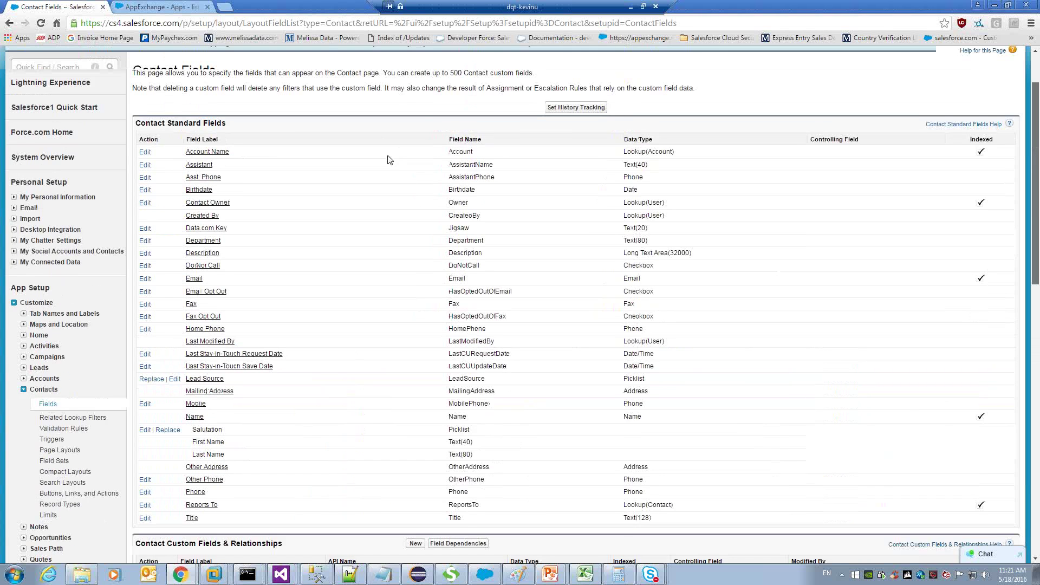
scroll(388, 159, "up", 2)
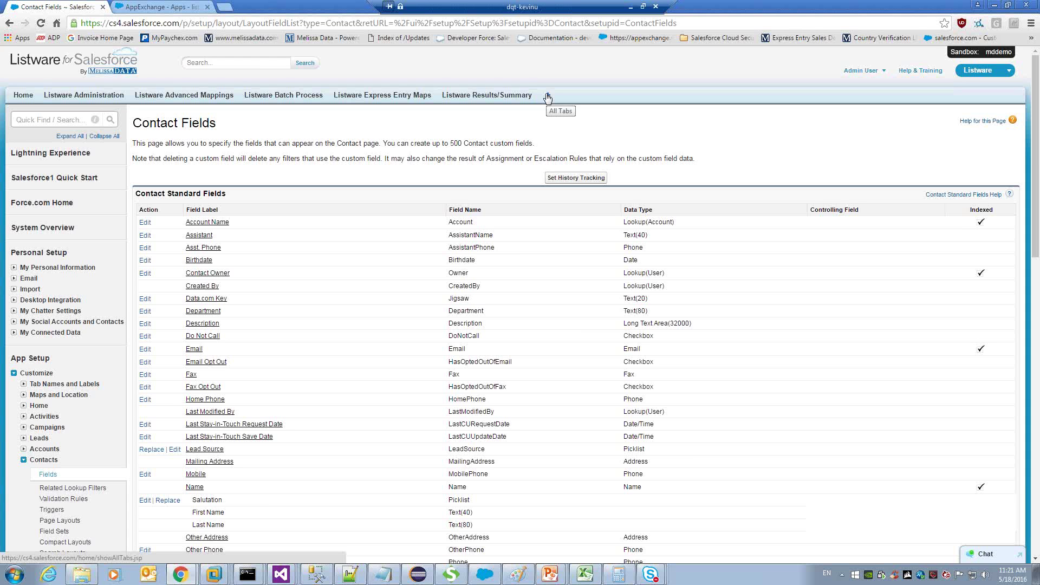
From All Tabs start a new report, searching 'contacts' and picking Contacts & Accounts.
left_click(547, 95)
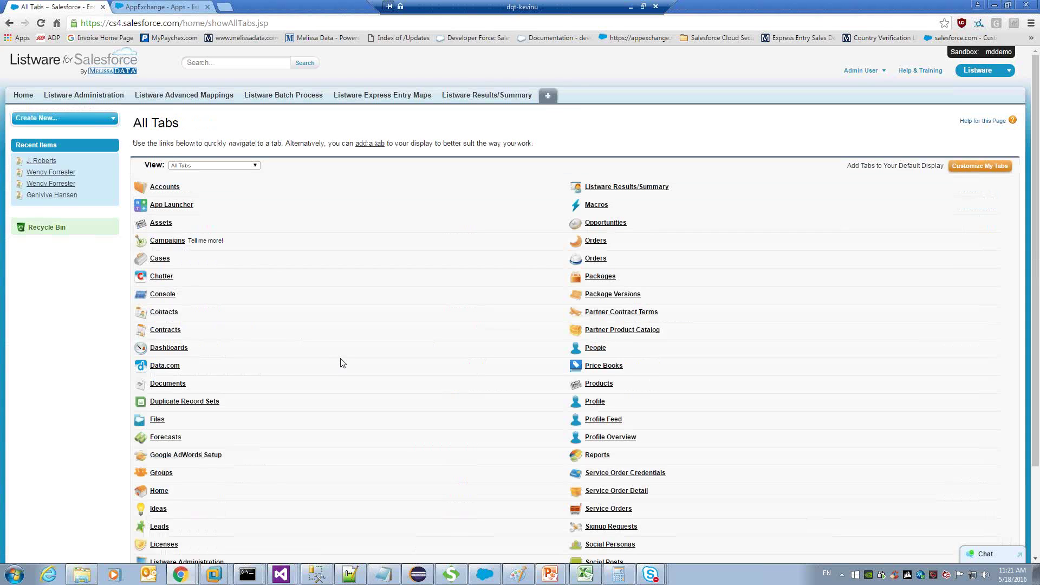
scroll(341, 357, "down", 3)
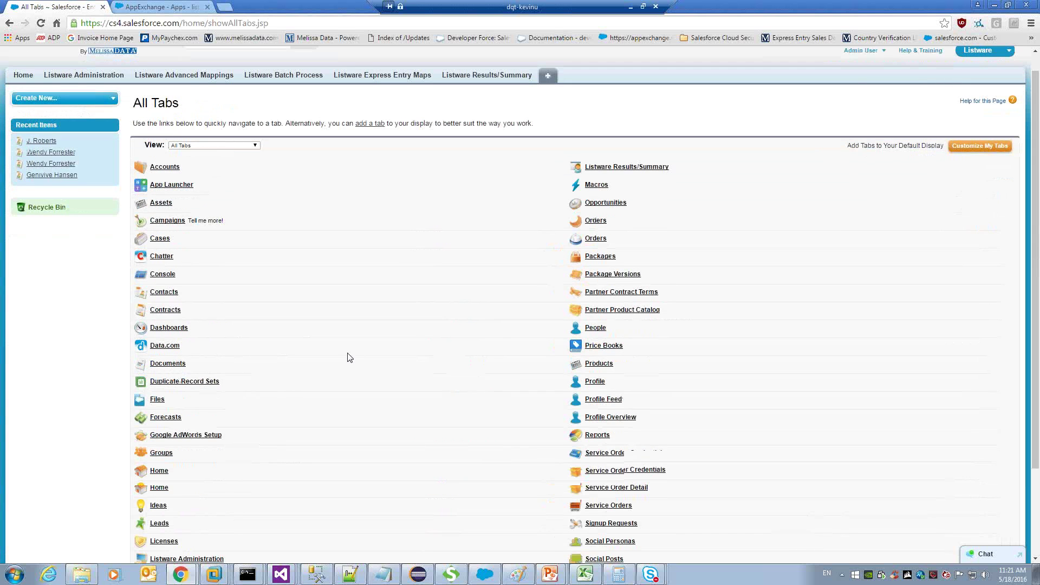
scroll(350, 360, "down", 1)
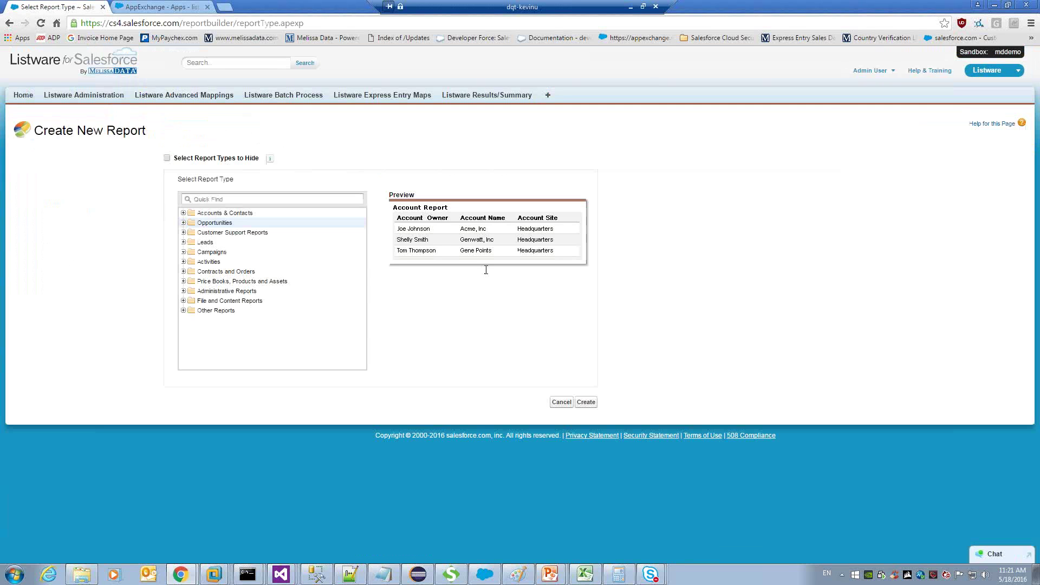
type("conta")
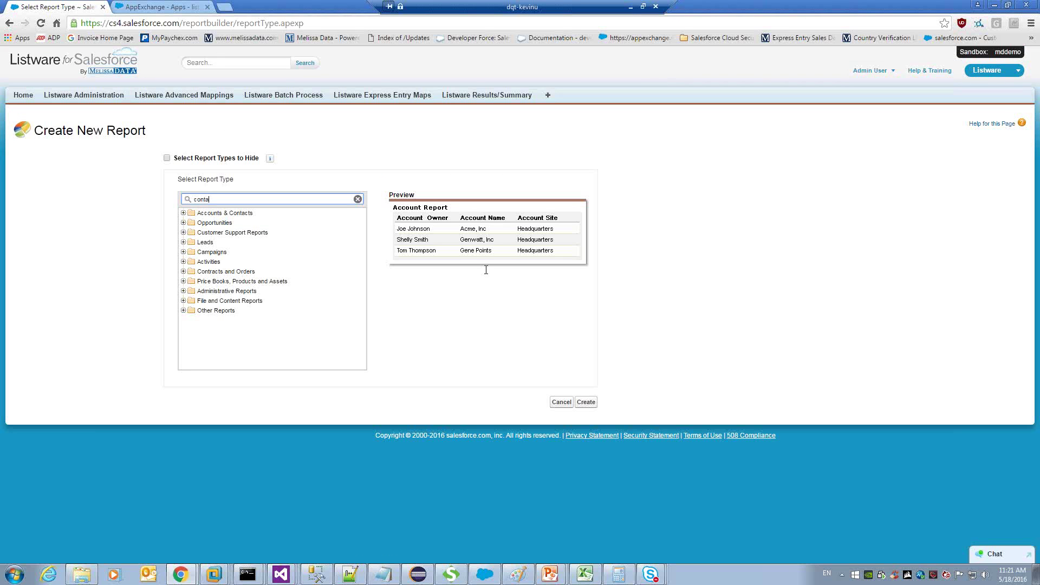
type("cts")
left_click(224, 224)
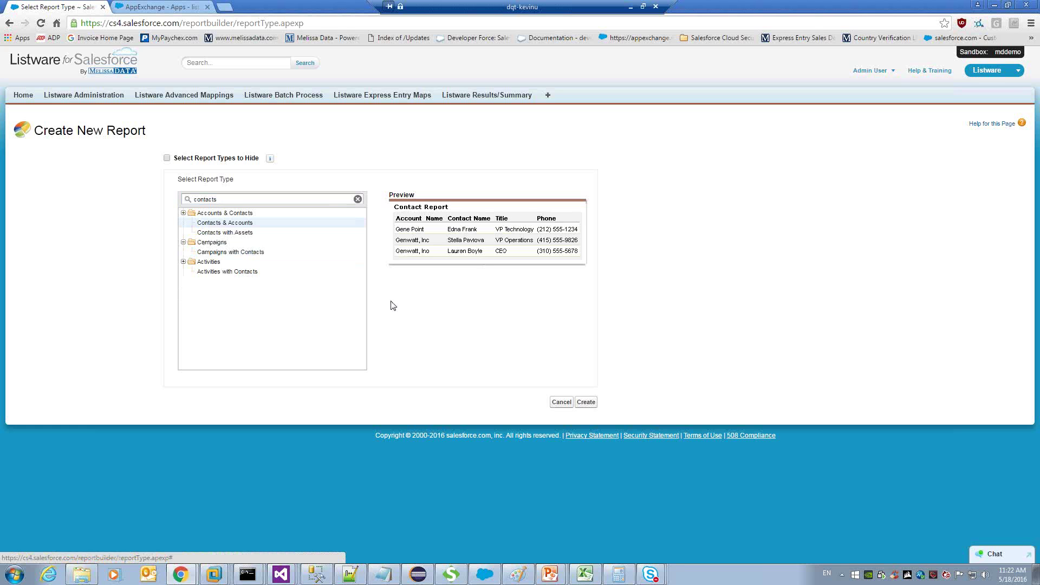
Create the Contacts & Accounts report and add a Gender column to the preview.
left_click(585, 402)
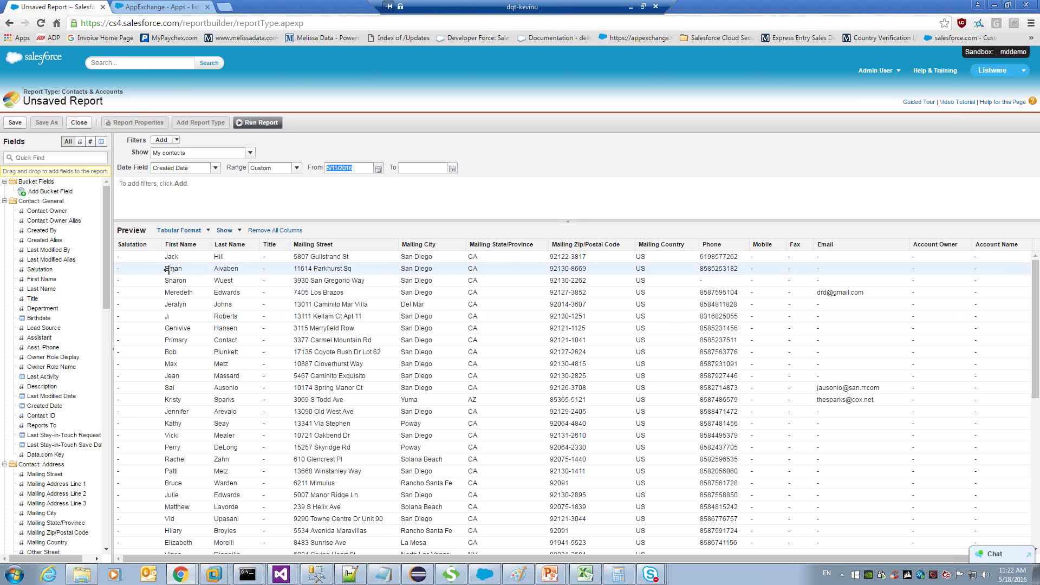
scroll(90, 494, "down", 10)
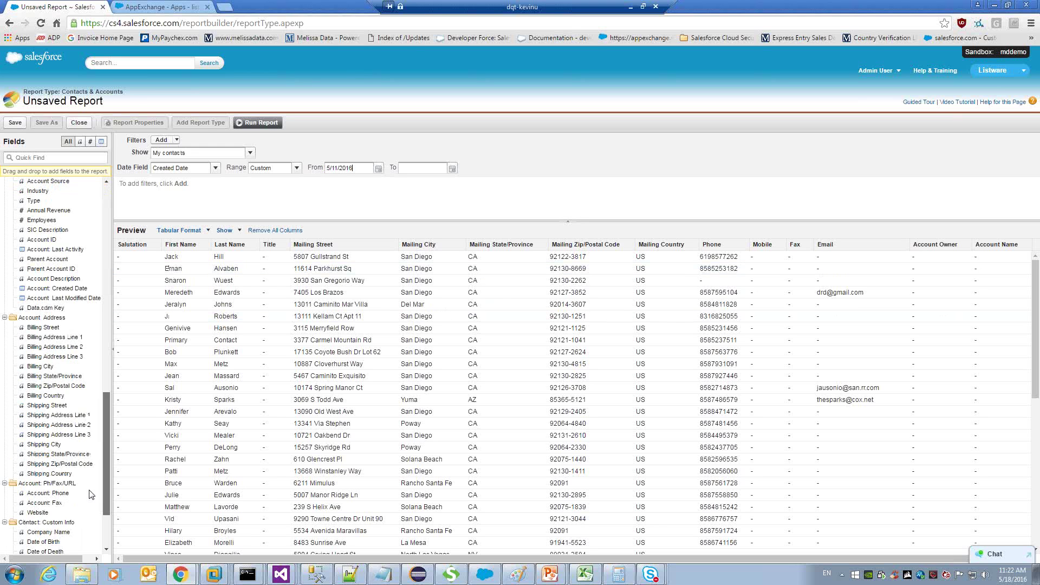
scroll(90, 494, "down", 3)
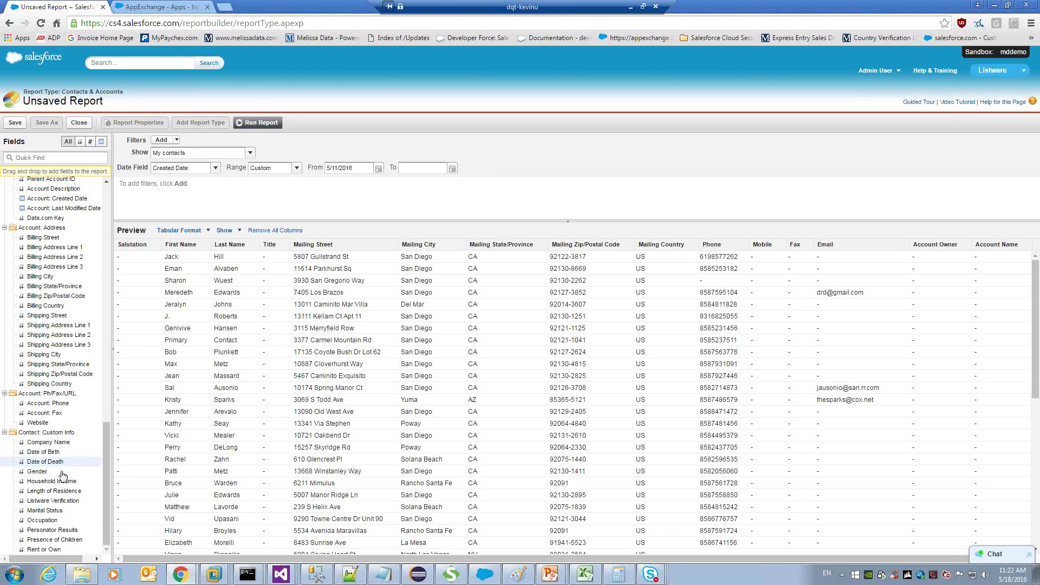
left_click_drag(38, 475, 914, 265)
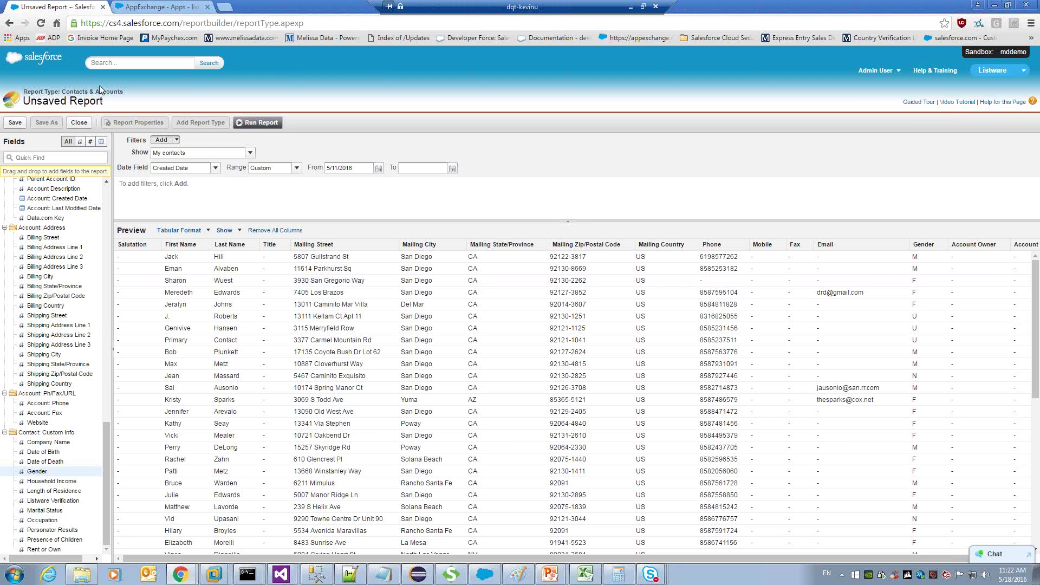
Add a field filter Gender equals M to the report.
left_click(237, 185)
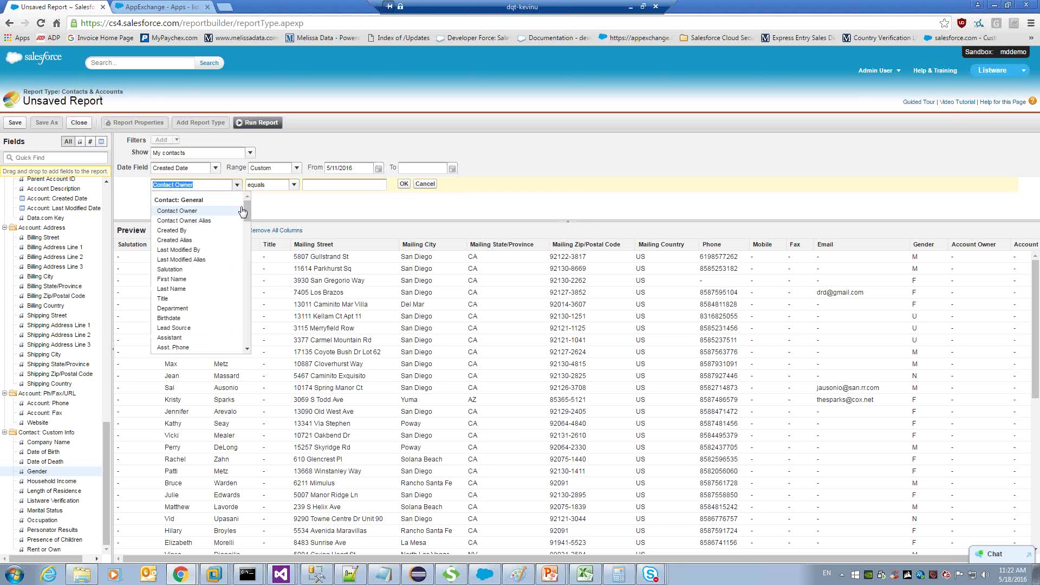
left_click_drag(241, 208, 242, 342)
scroll(243, 332, "down", 3)
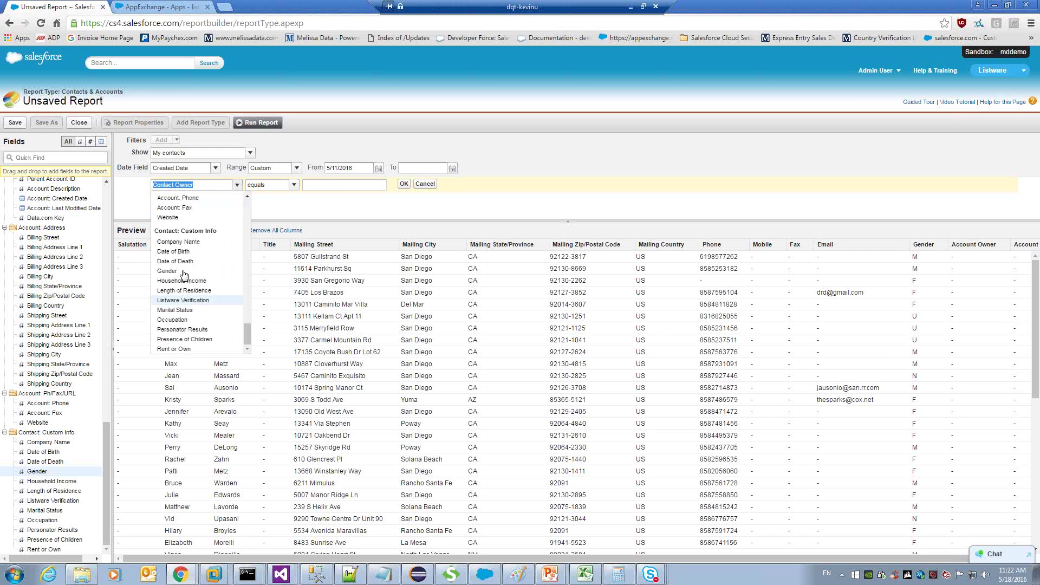
left_click(183, 272)
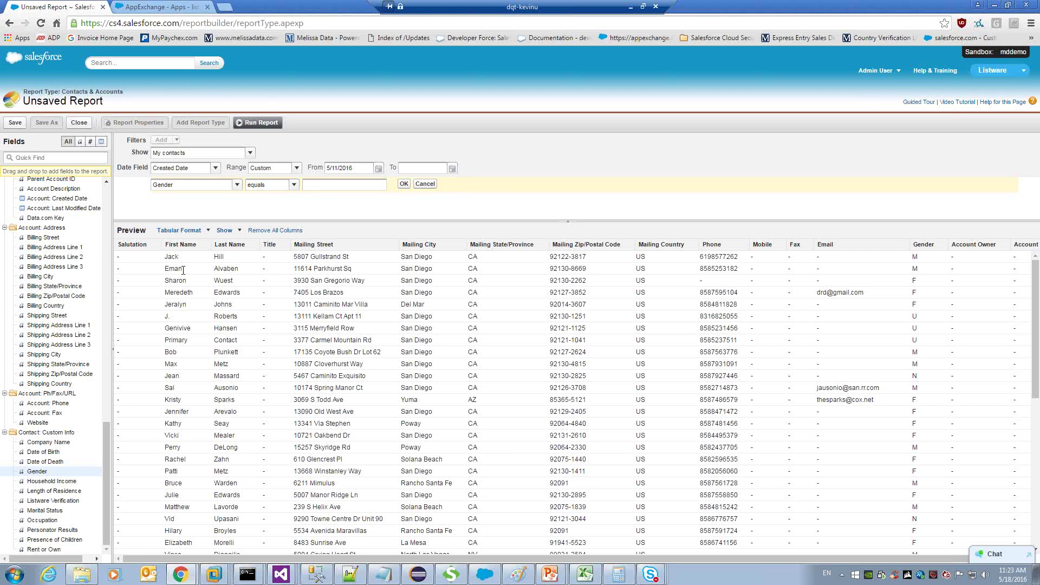
type("M")
left_click(404, 183)
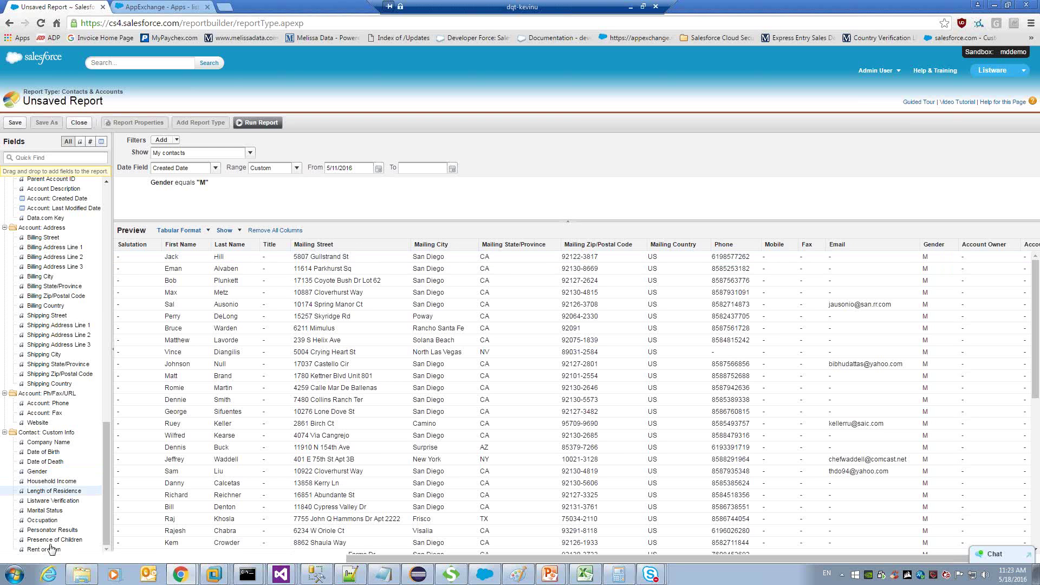
left_click(44, 484)
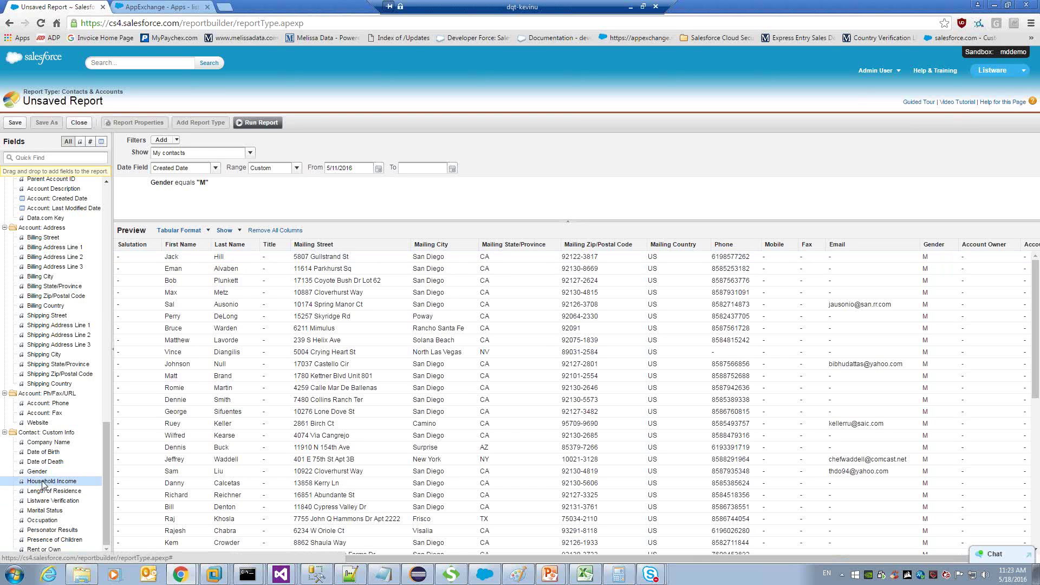
Add a Household Income column right after Gender and sort the report by it.
double_click(44, 484)
left_click_drag(992, 255, 938, 265)
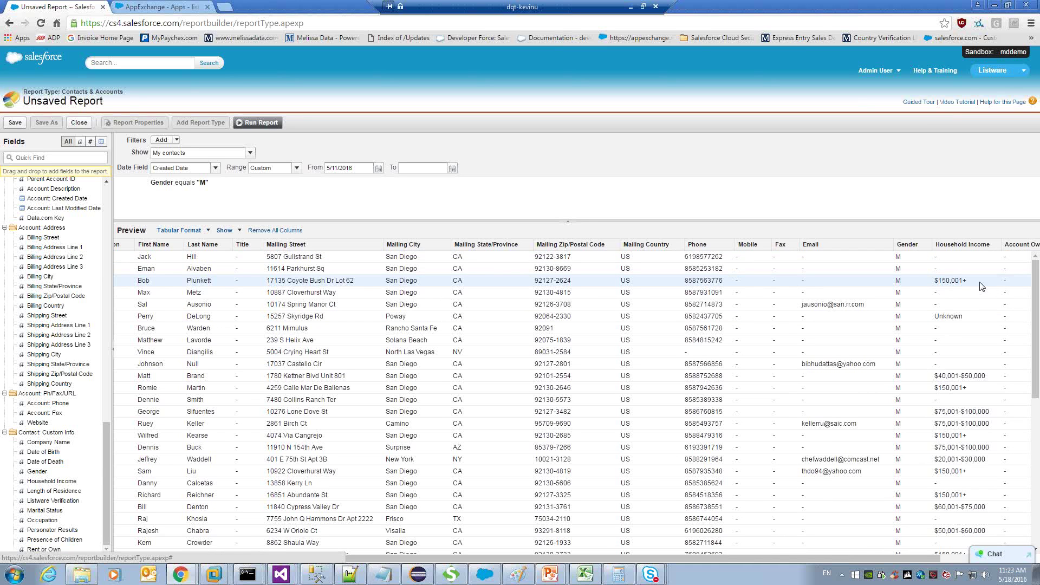
left_click(964, 244)
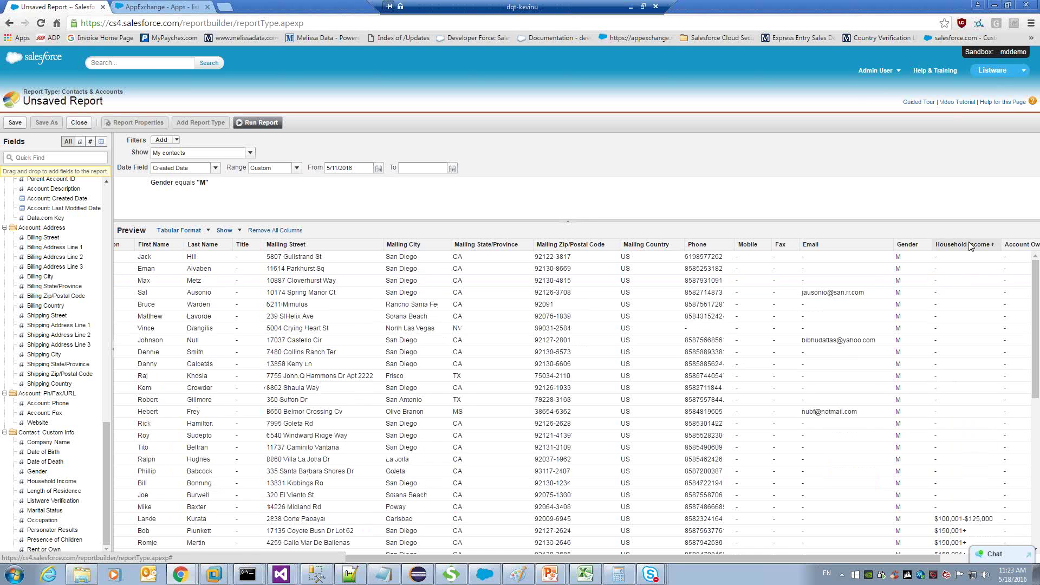
left_click(969, 244)
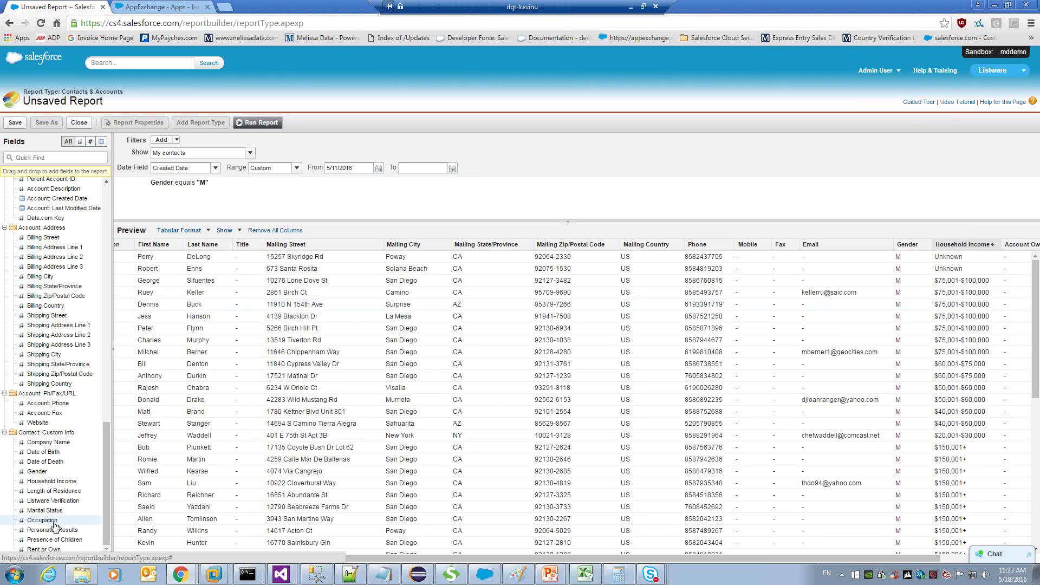
Add an Occupation column right after Household Income.
left_click_drag(55, 525, 1005, 256)
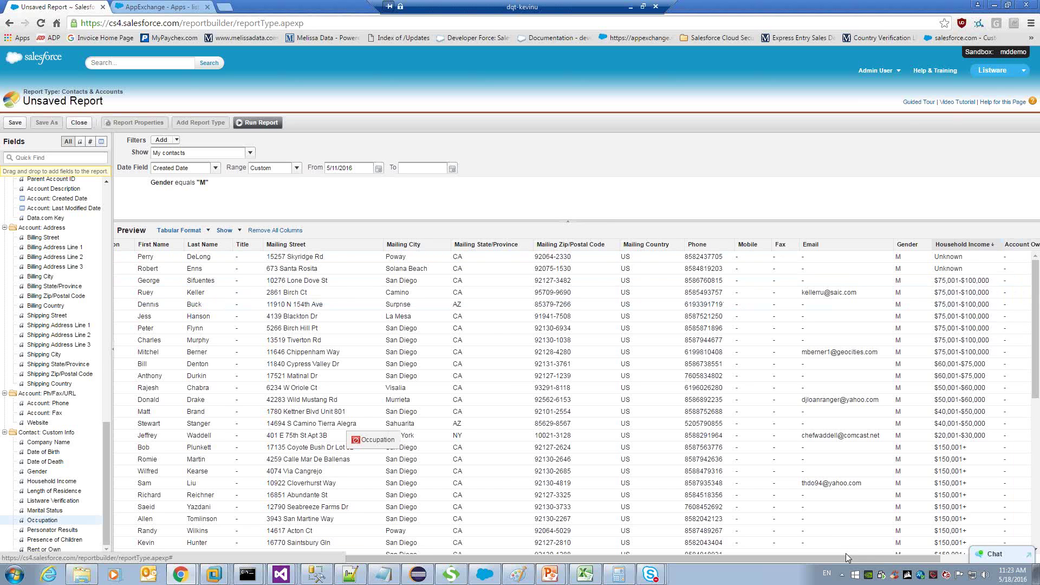
left_click_drag(901, 557, 981, 557)
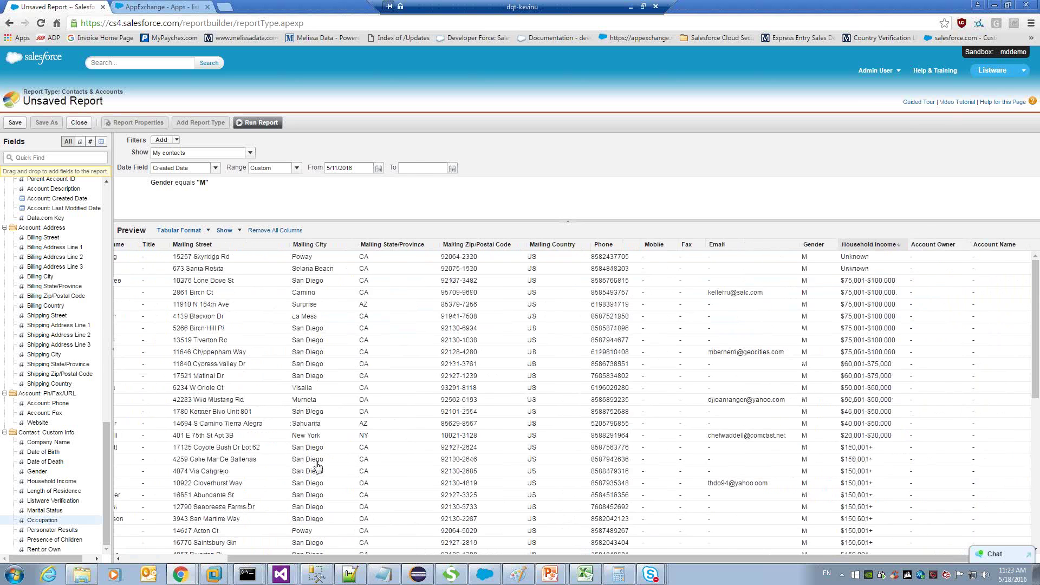
left_click_drag(318, 465, 950, 362)
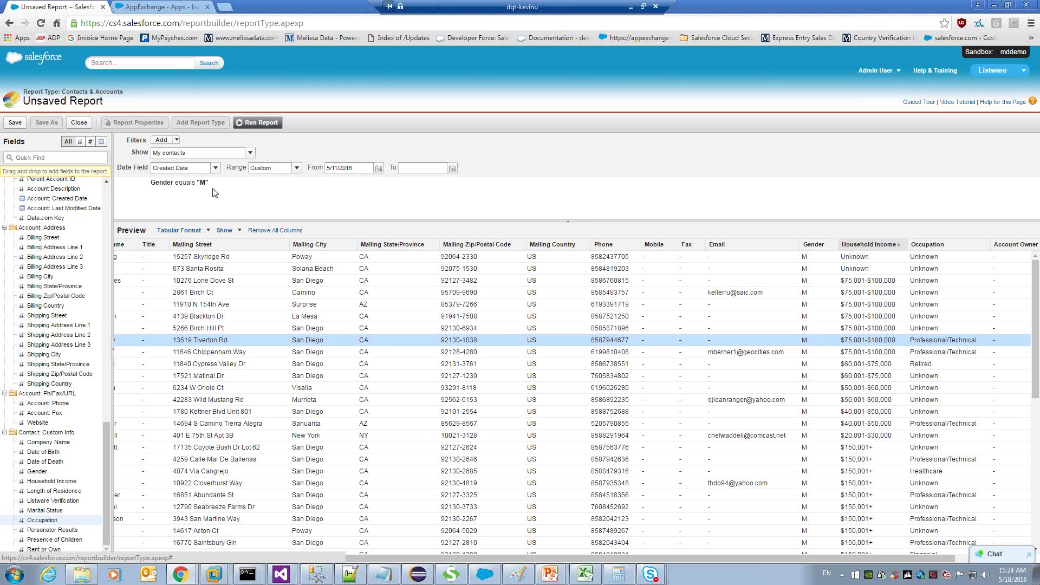
Open the Salesforce Setup home page, then return to the slideshow's Questions slide.
left_click(893, 81)
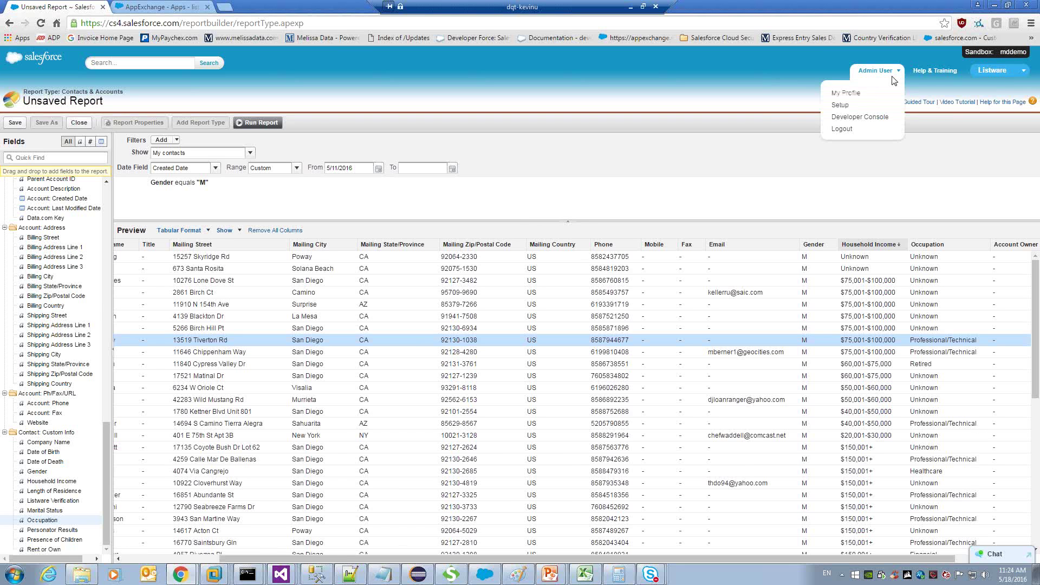
left_click(841, 105)
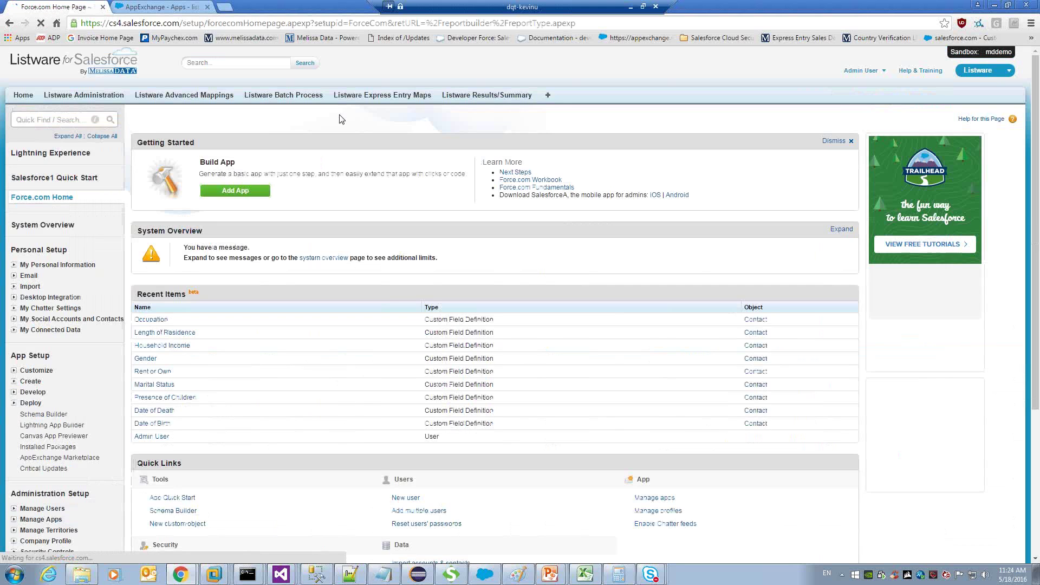
left_click(994, 6)
left_click(789, 228)
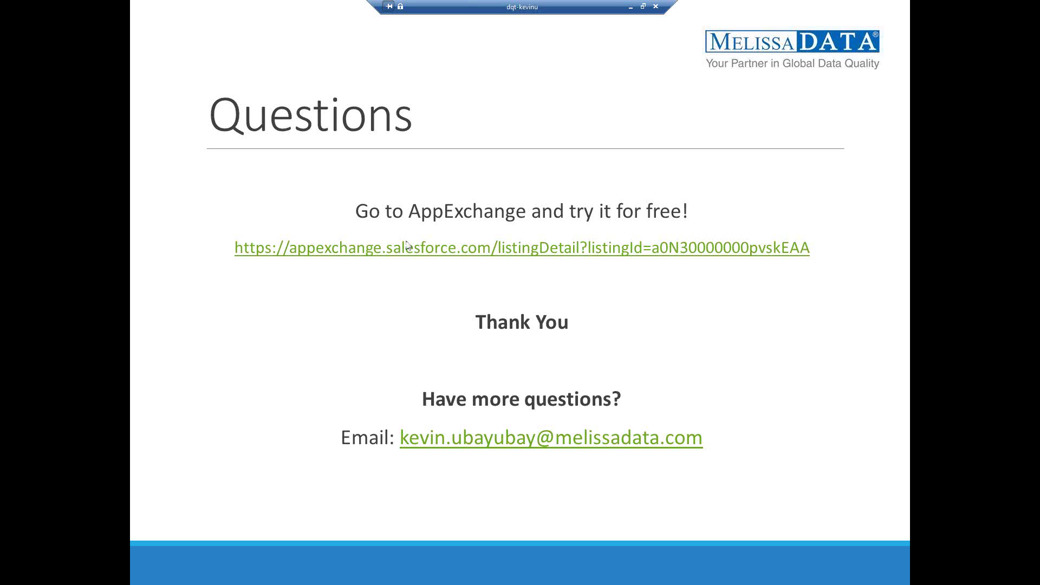
Bring Chrome to the front, showing GoToWebinar's My Webinars page.
mouse_move(248, 580)
left_click(15, 575)
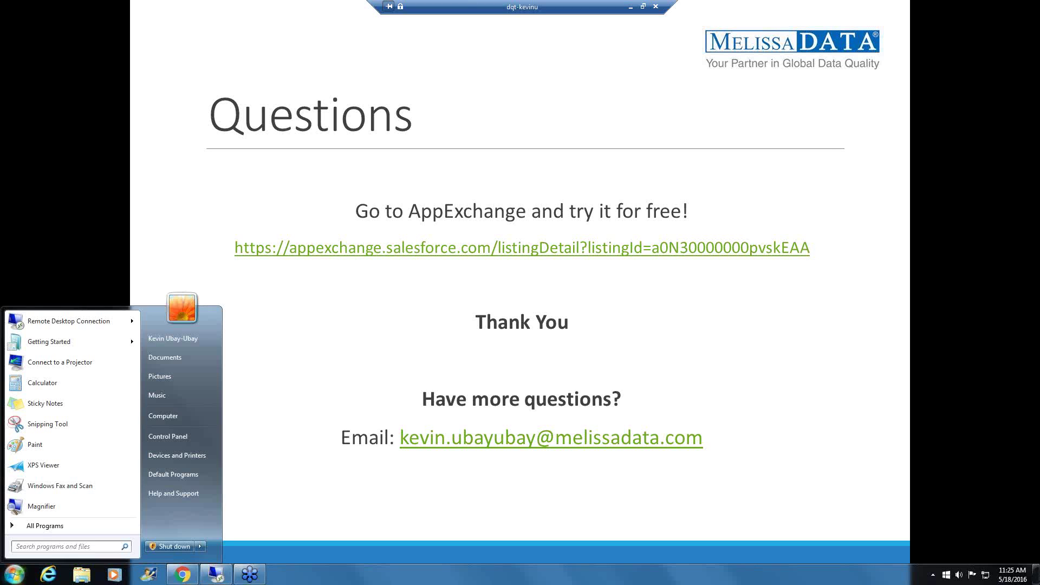
left_click(183, 575)
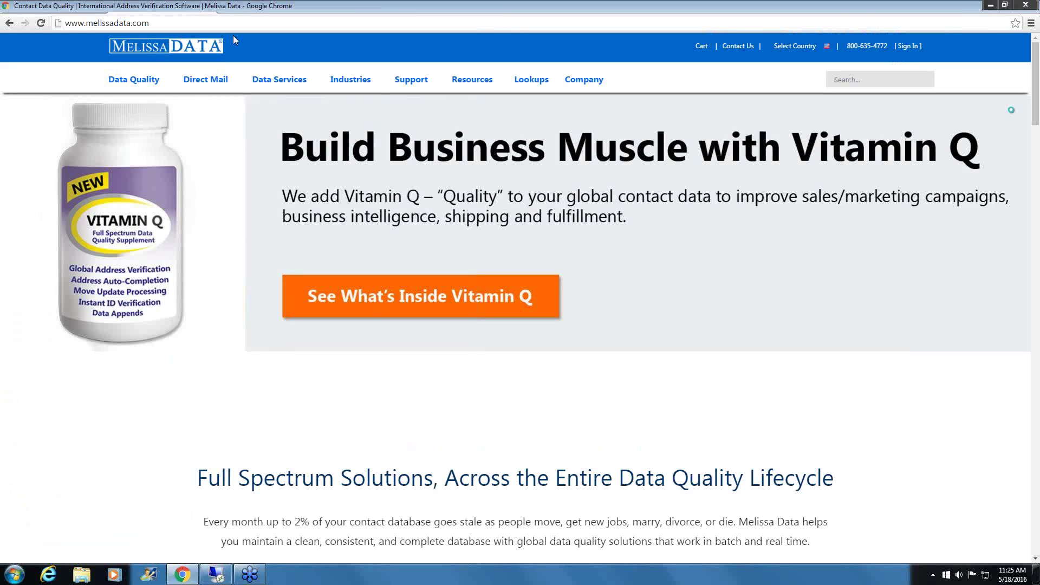
left_click(237, 89)
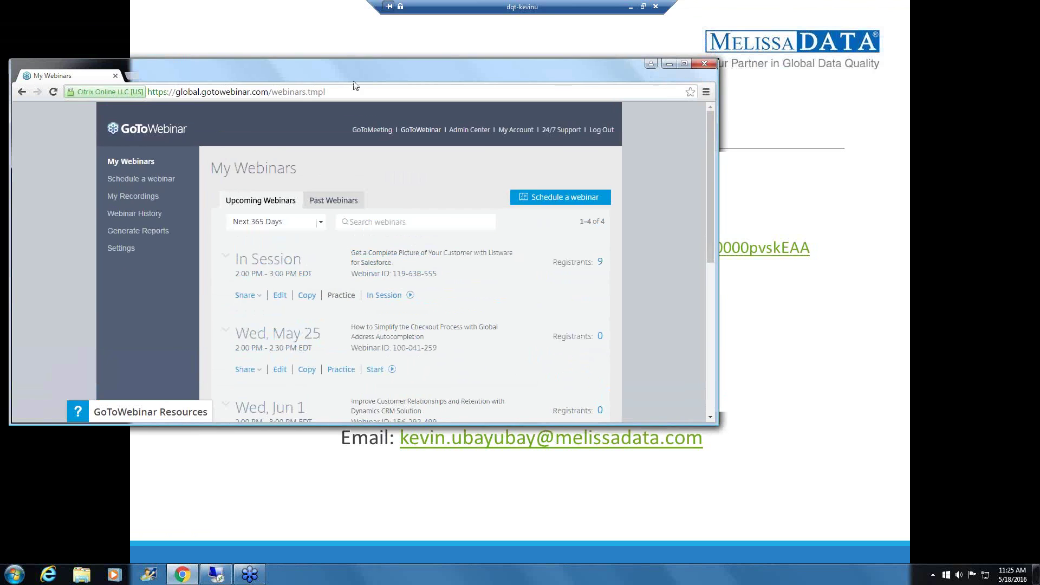
In a new tab, search Google for 'melissa credit pages'.
key("ctrl+t")
type("ME")
key("BackSpace")
key("BackSpace")
key("BackSpace")
type("mwe")
key("BackSpace")
key("BackSpace")
type("elkis")
key("BackSpace")
key("BackSpace")
key("BackSpace")
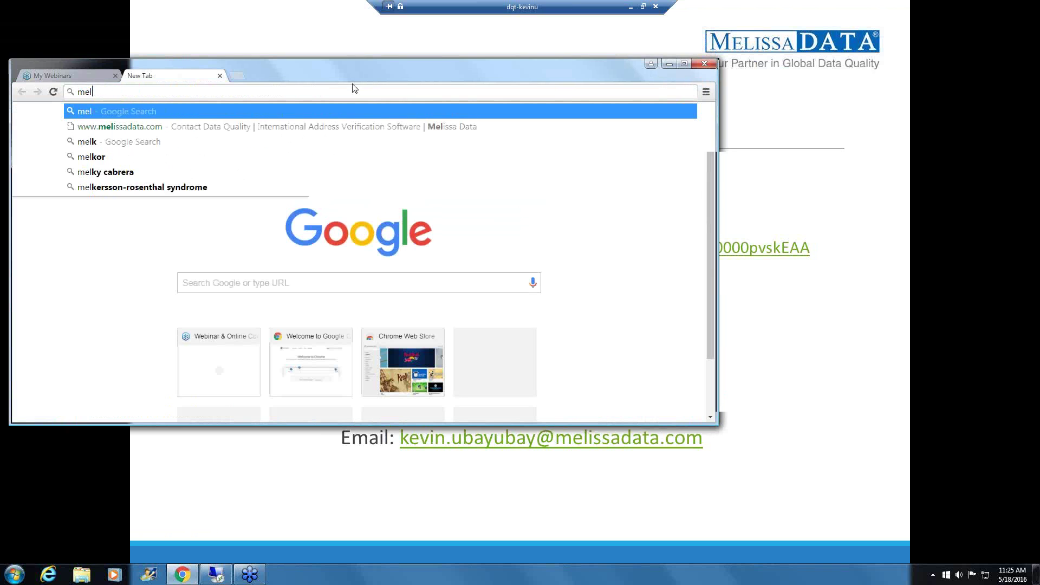
type("issa")
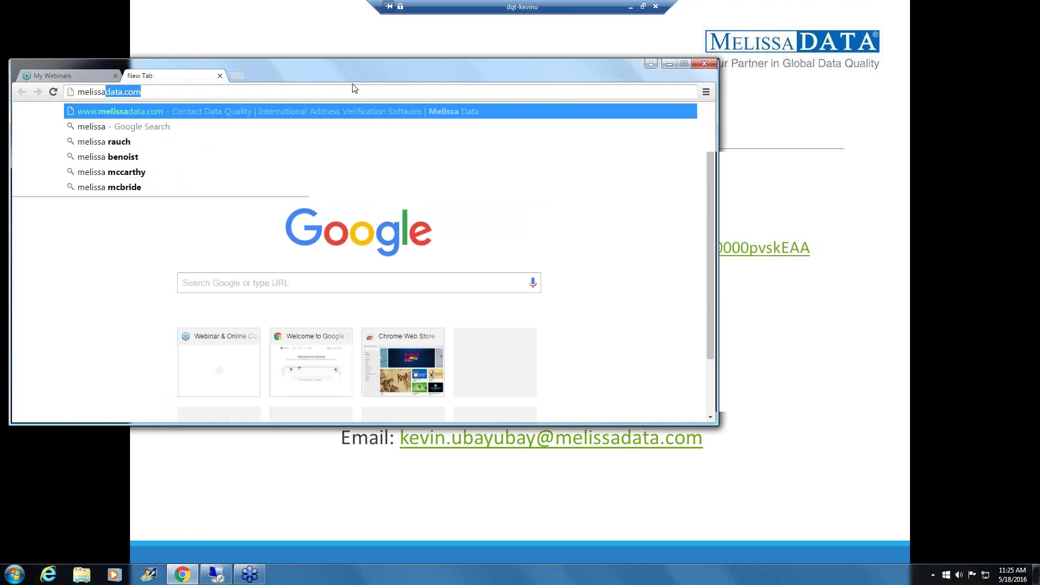
type(" cre")
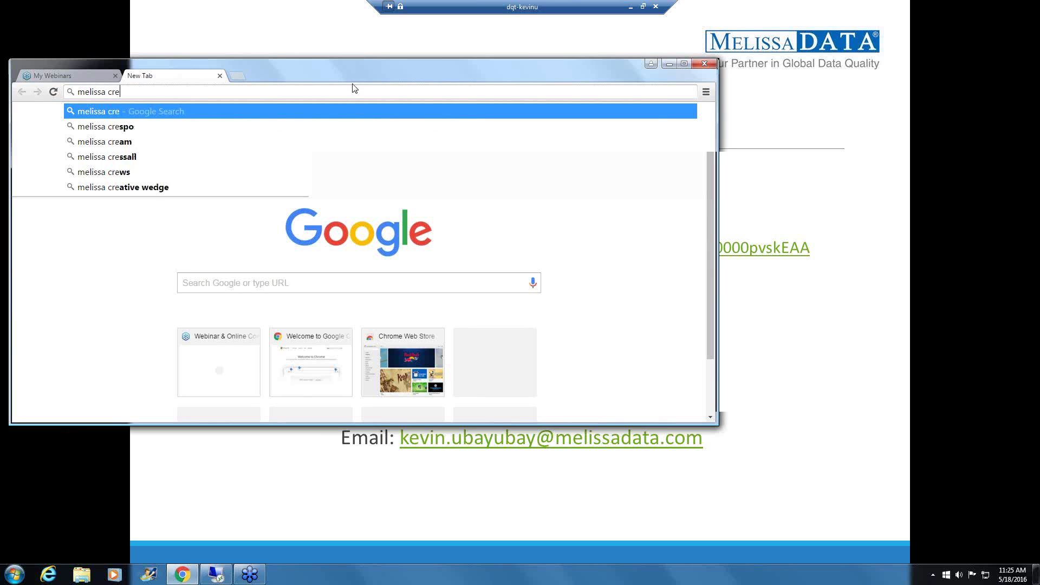
type("dit pages")
key("Return")
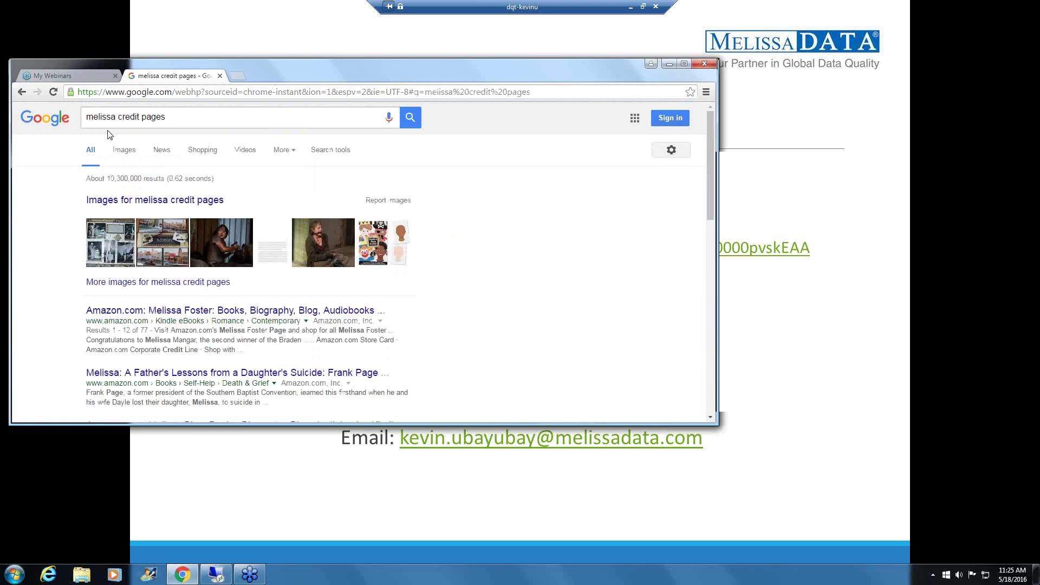
Search instead for 'melissa data credits' and open the Melissa Data Credit Levels result.
key("alt+Left")
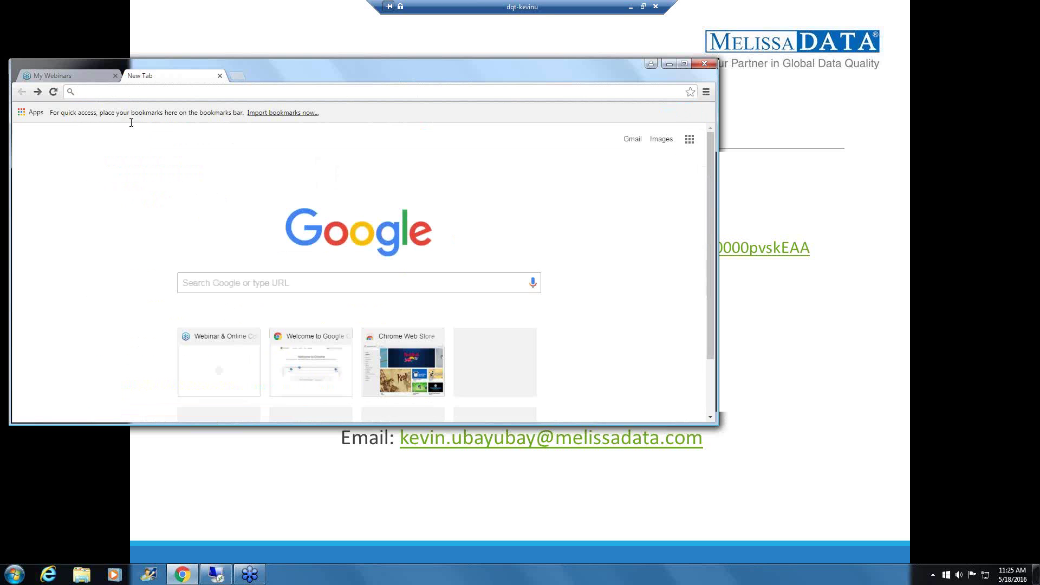
type("melsisa d")
key("BackSpace")
key("BackSpace")
key("BackSpace")
key("BackSpace")
key("BackSpace")
key("BackSpace")
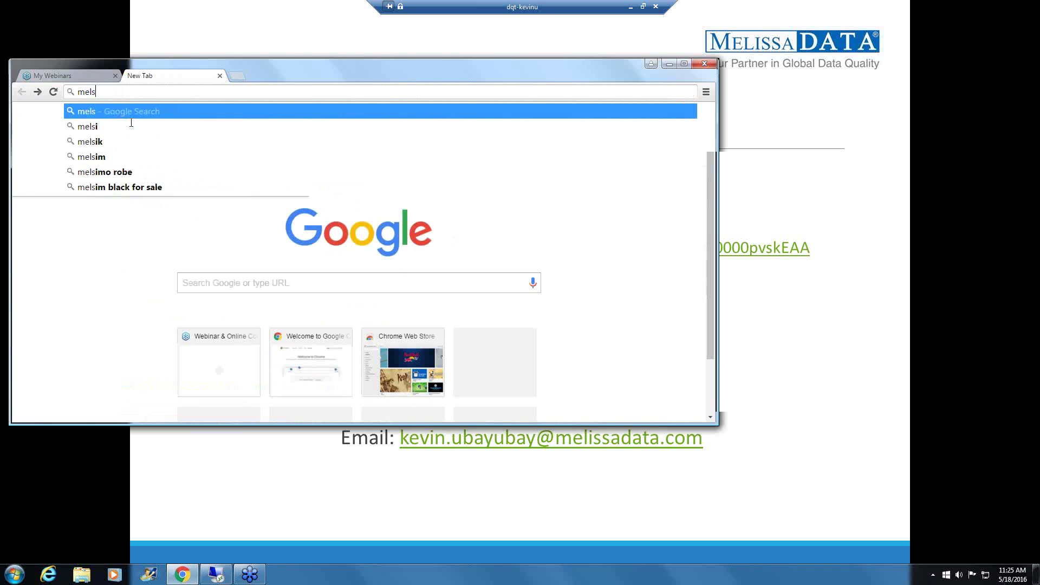
type("issa data credit")
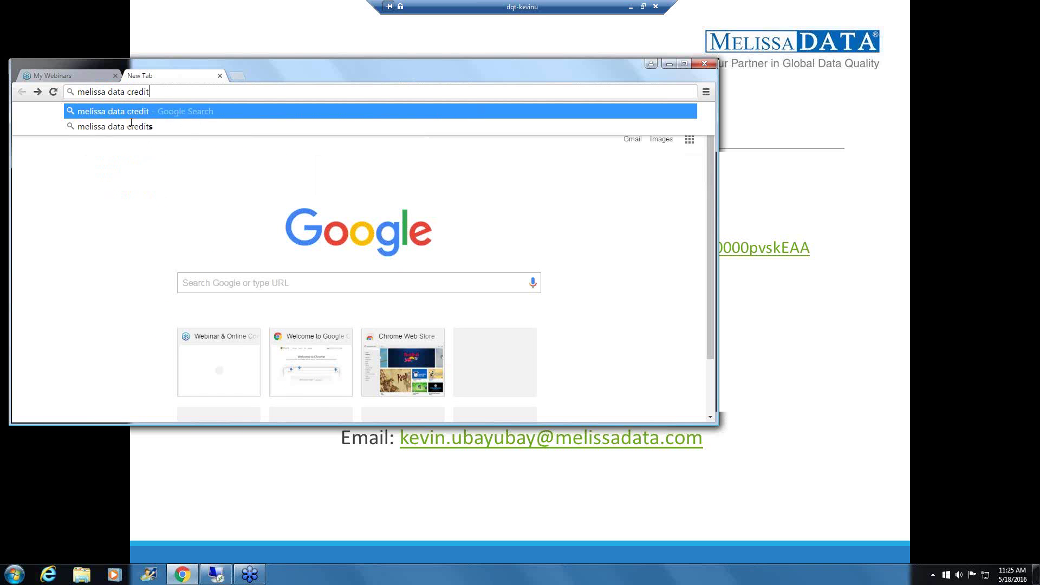
left_click(132, 125)
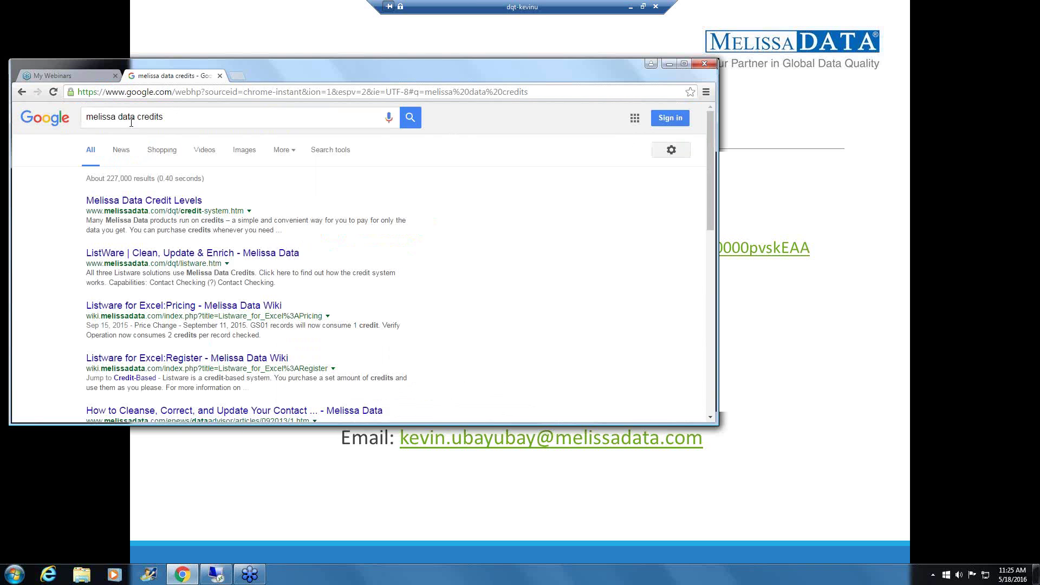
left_click(144, 200)
Maximize the browser and review Appends credit costs, including Demographics at 1–6 credits per record.
double_click(321, 59)
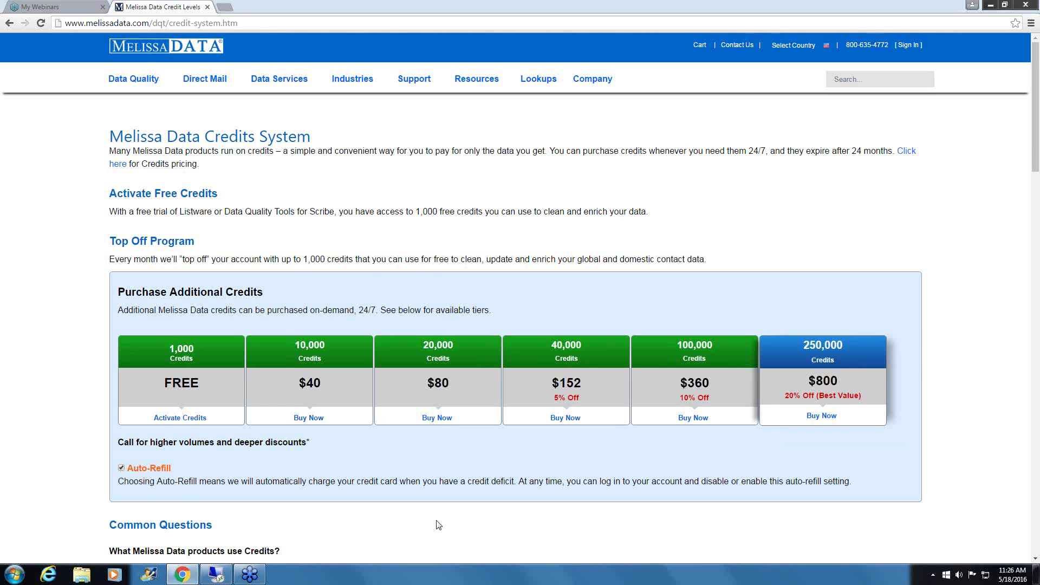
scroll(439, 525, "down", 8)
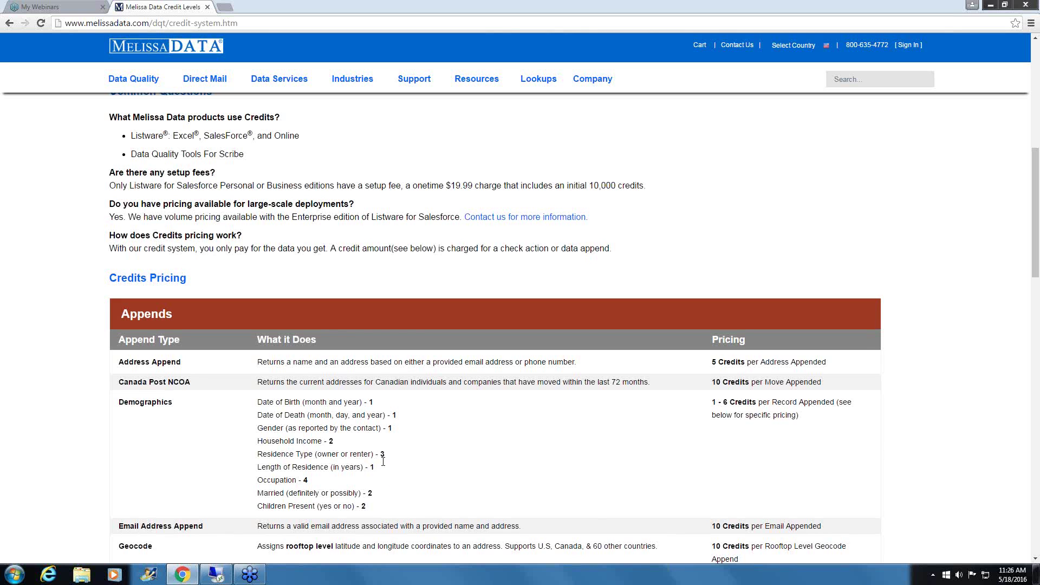
scroll(383, 467, "down", 1)
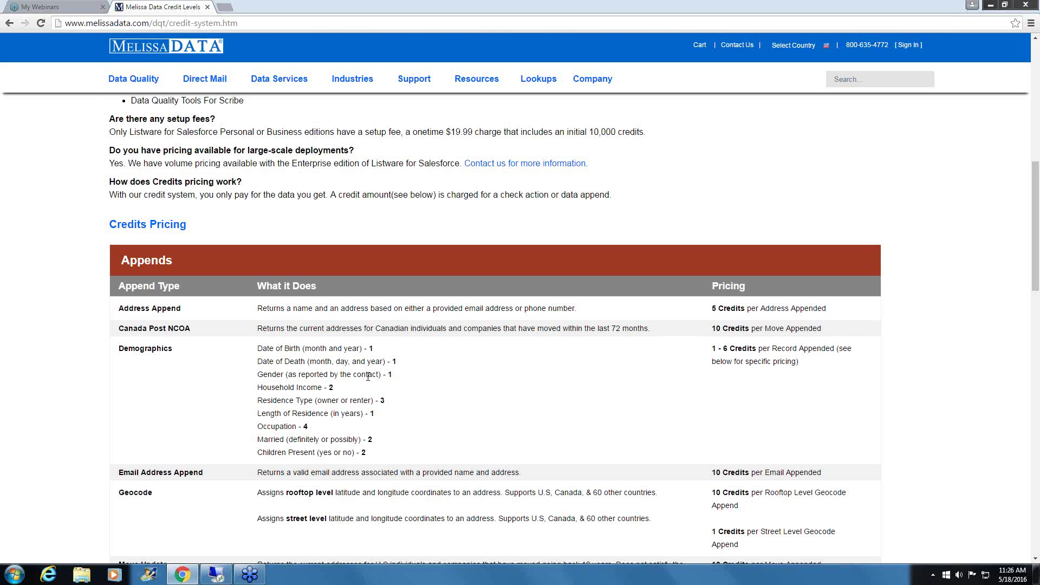
scroll(367, 376, "down", 2)
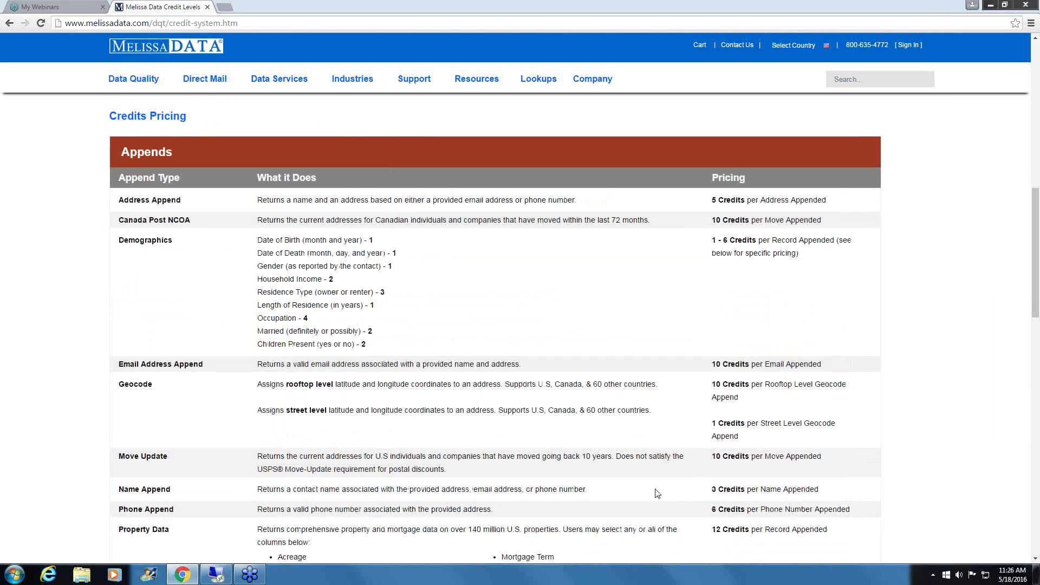
scroll(623, 488, "down", 2)
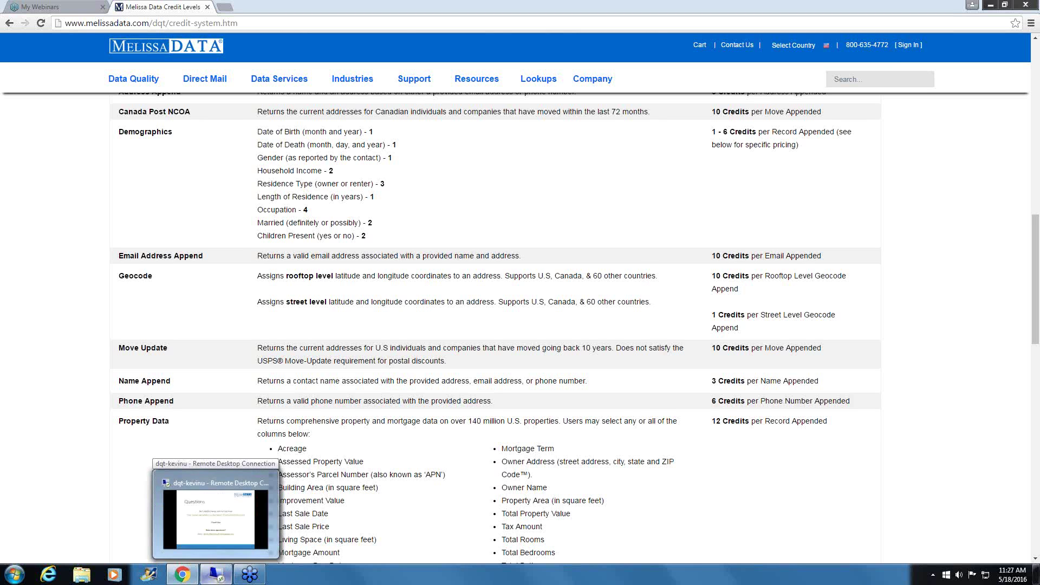
left_click(215, 576)
Open the Excel workbook Book2 and shift its window right over the slide.
key("super")
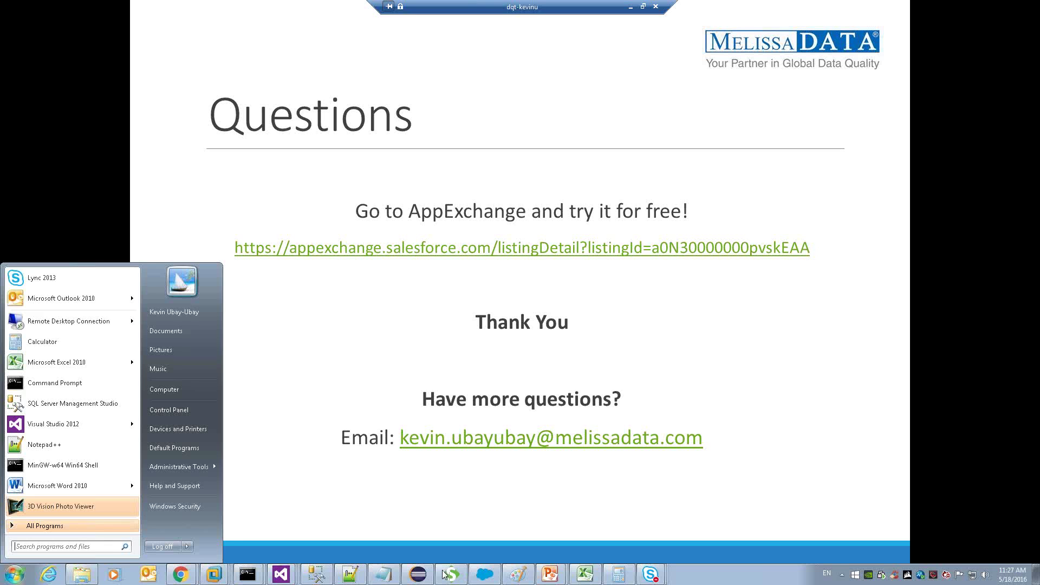
left_click(593, 577)
left_click(181, 276)
left_click_drag(356, 102, 440, 95)
Go over the demographic append rates in A2–B9, highlighting the 50-60% gender rate.
left_click(137, 218)
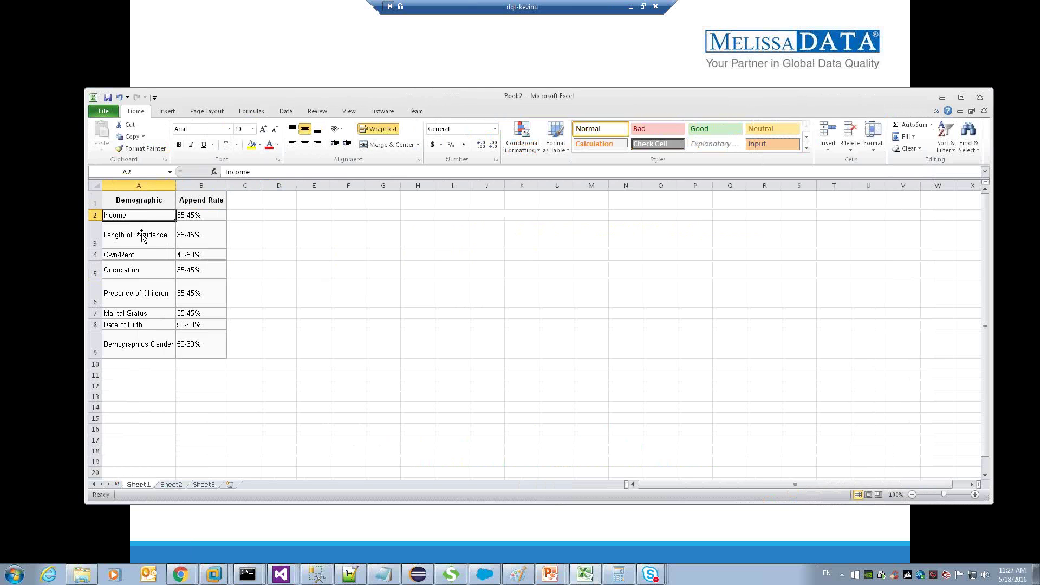
left_click(150, 335)
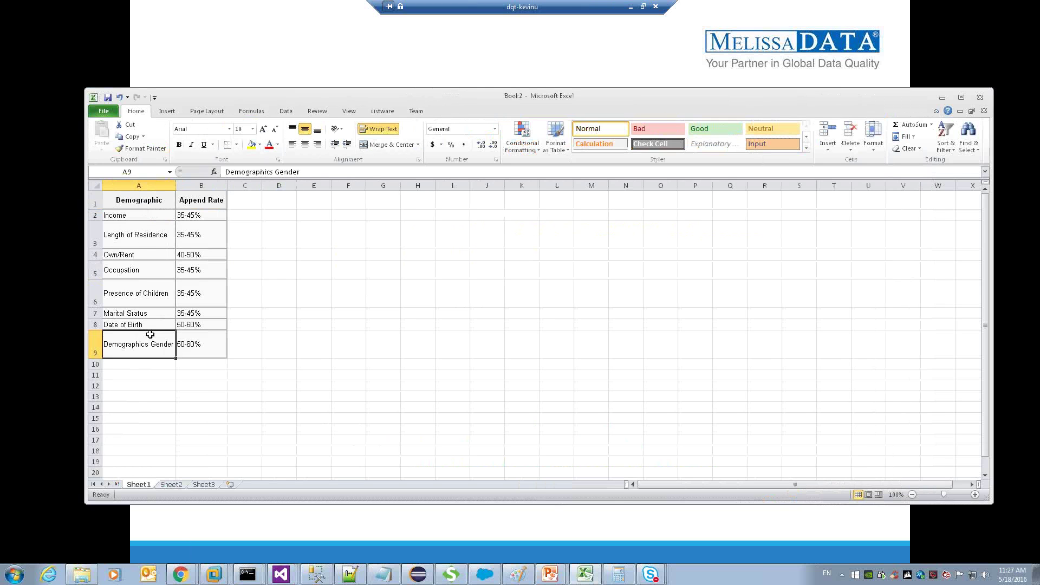
left_click(203, 340)
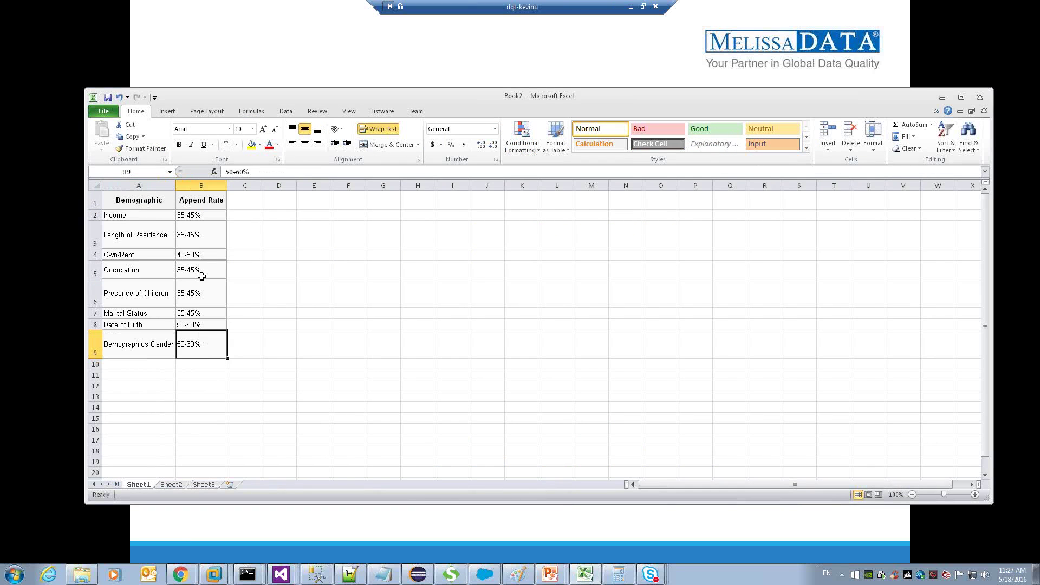
left_click(196, 326)
left_click(198, 313)
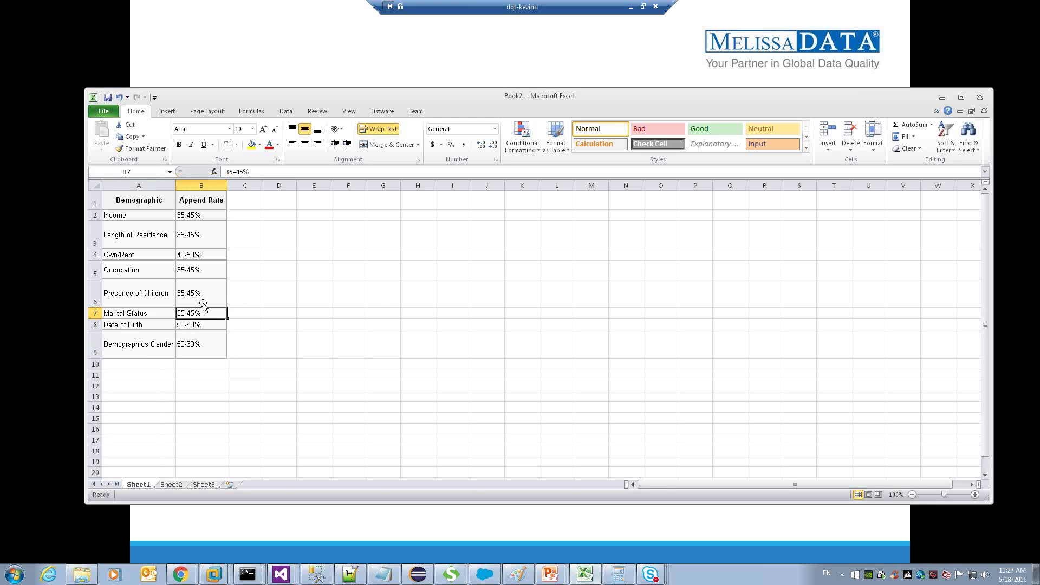
left_click(202, 346)
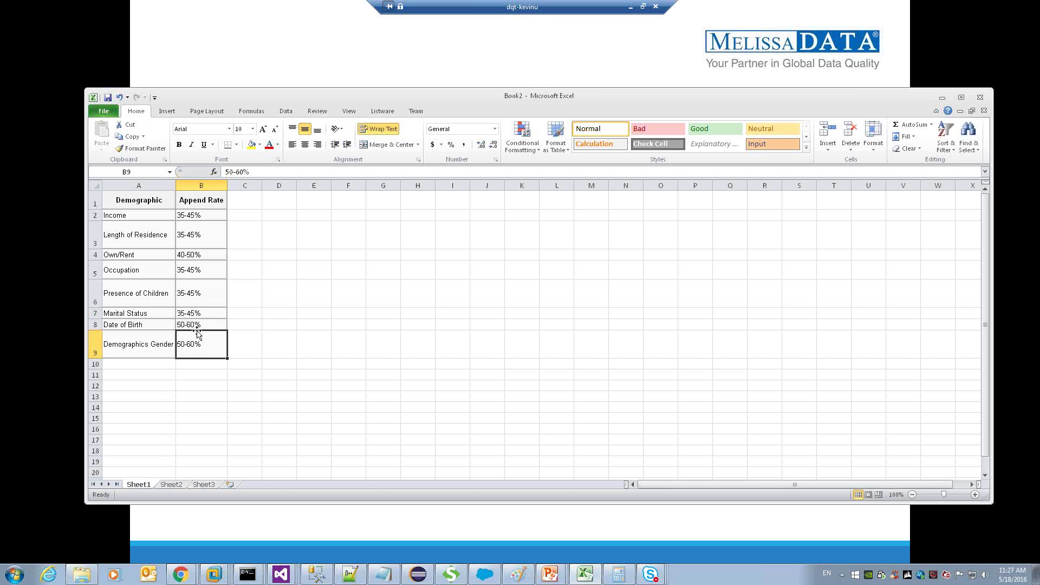
left_click(213, 323)
left_click(211, 284)
left_click(195, 247)
left_click(205, 343)
Drag the Excel window down to the screen bottom, uncovering the Questions slide.
left_click_drag(769, 99, 610, 245)
left_click_drag(304, 241, 348, 562)
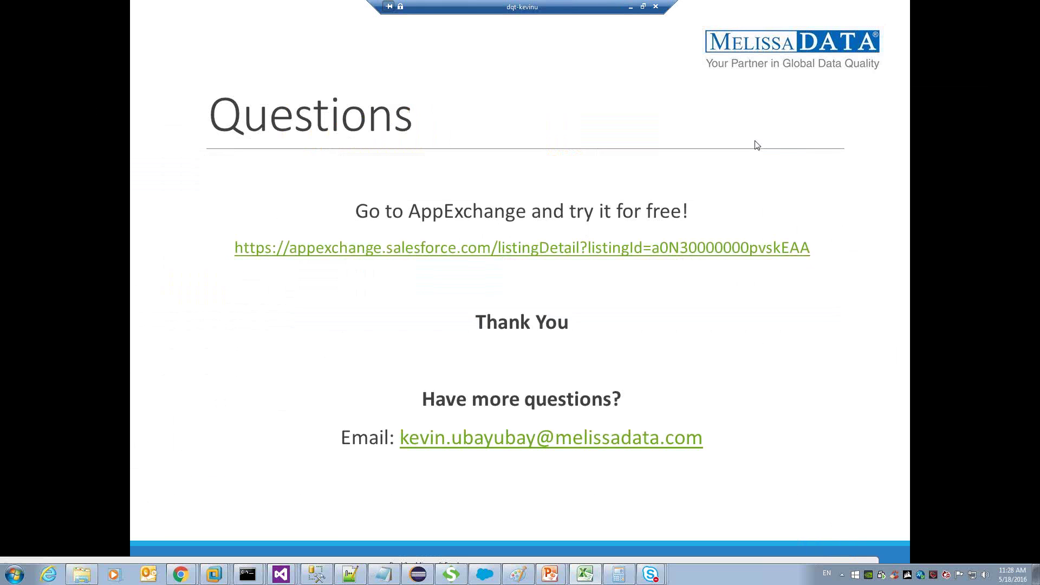